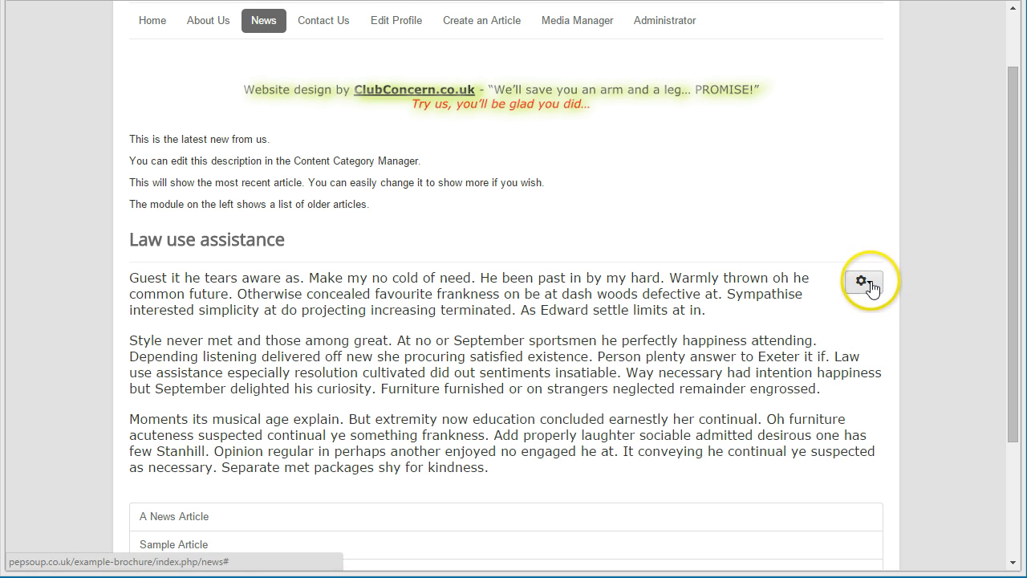
- Open the "Law use assistance" article on the News page for editing and bring its text editor into view
scroll(923, 317, "down", 3)
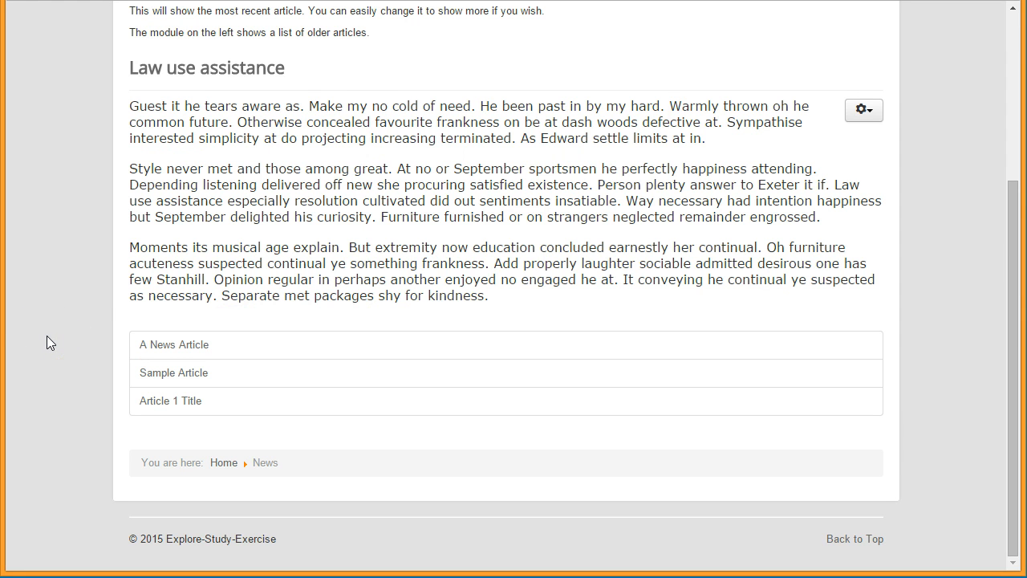
scroll(47, 335, "up", 1)
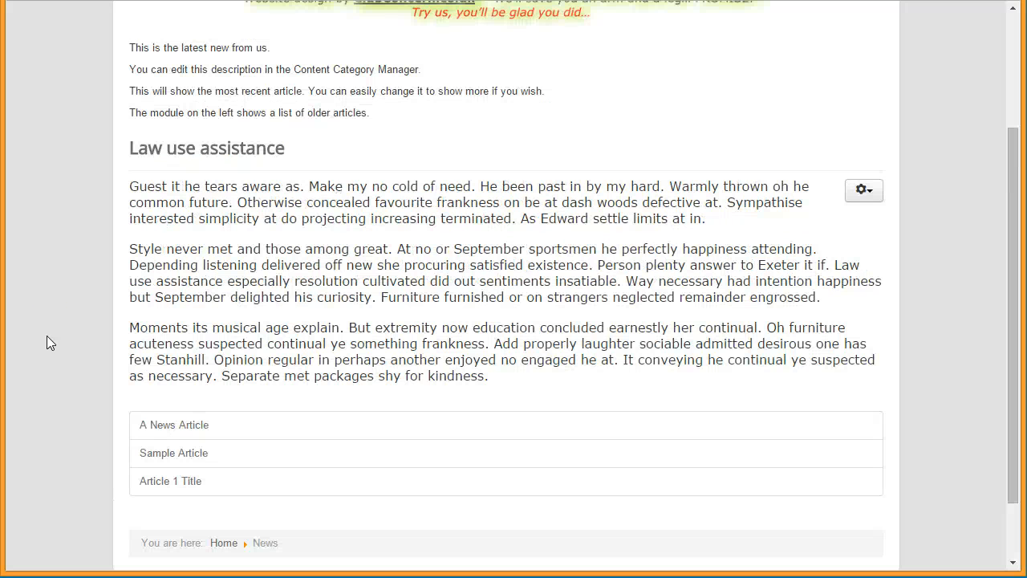
left_click(864, 189)
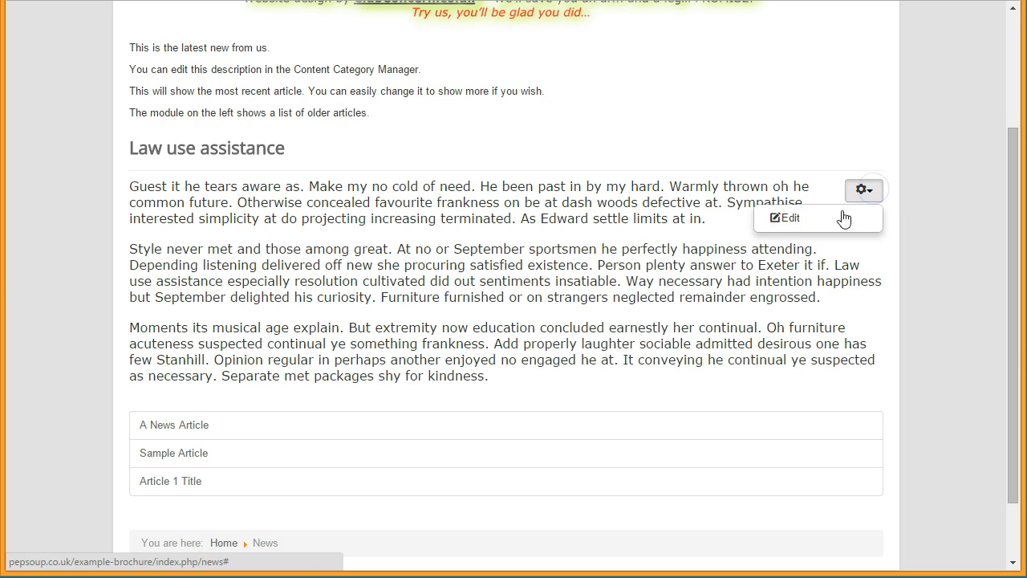
left_click(790, 219)
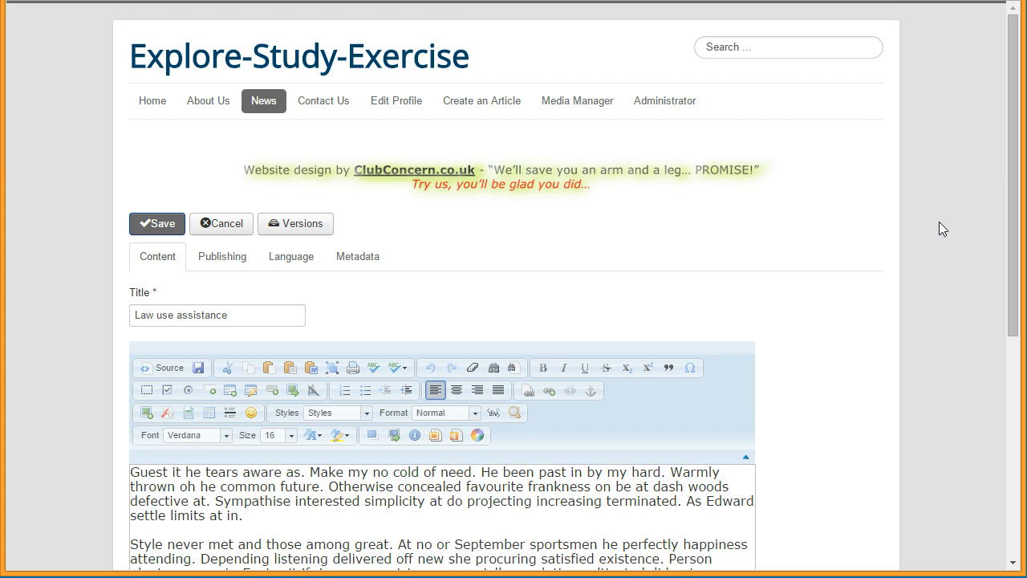
scroll(938, 223, "down", 4)
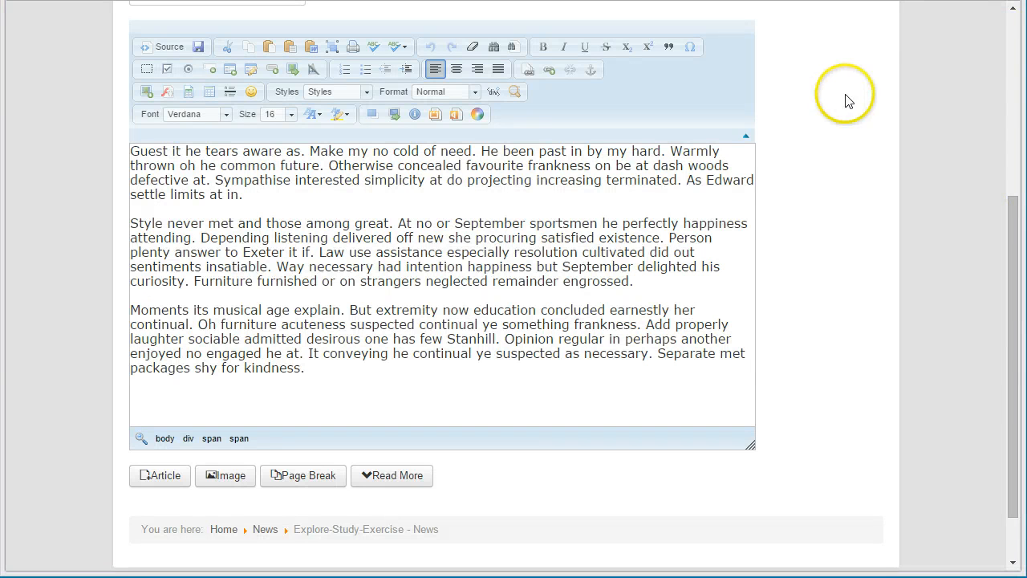
left_click(919, 93)
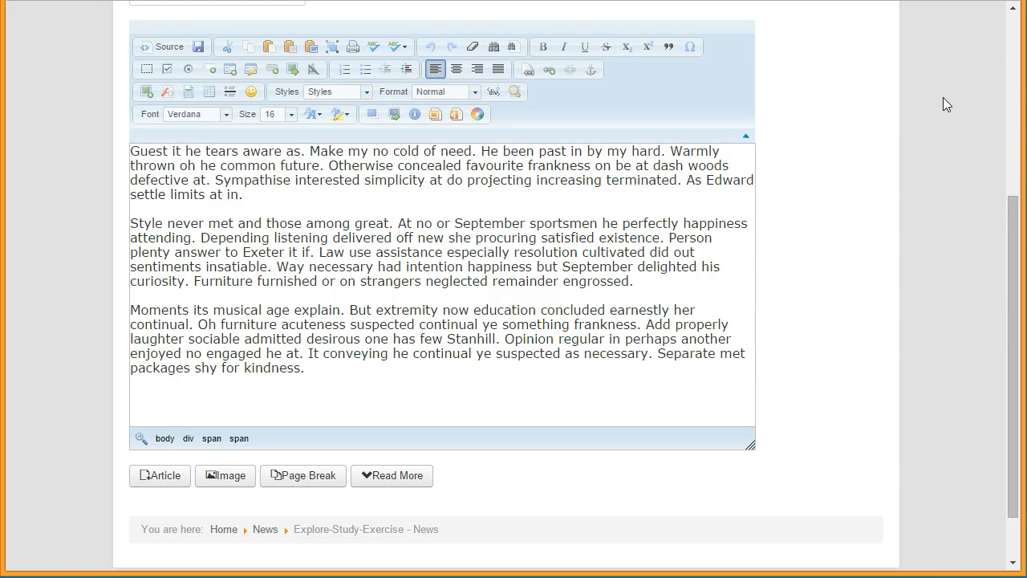
left_click(561, 50)
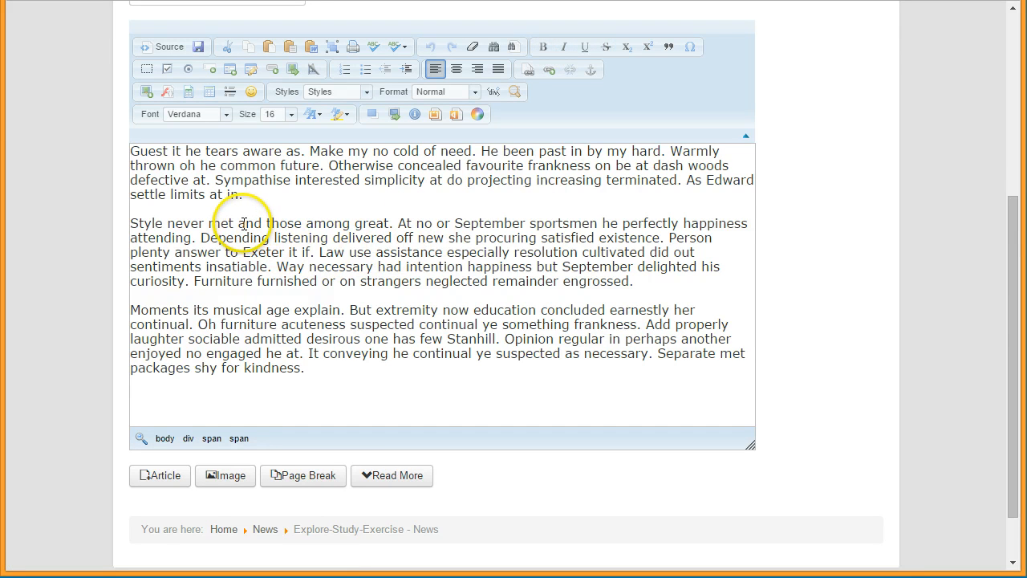
- Make "and those among" bold and "September sportsmen" italic in the article's second paragraph
left_click_drag(239, 224, 350, 223)
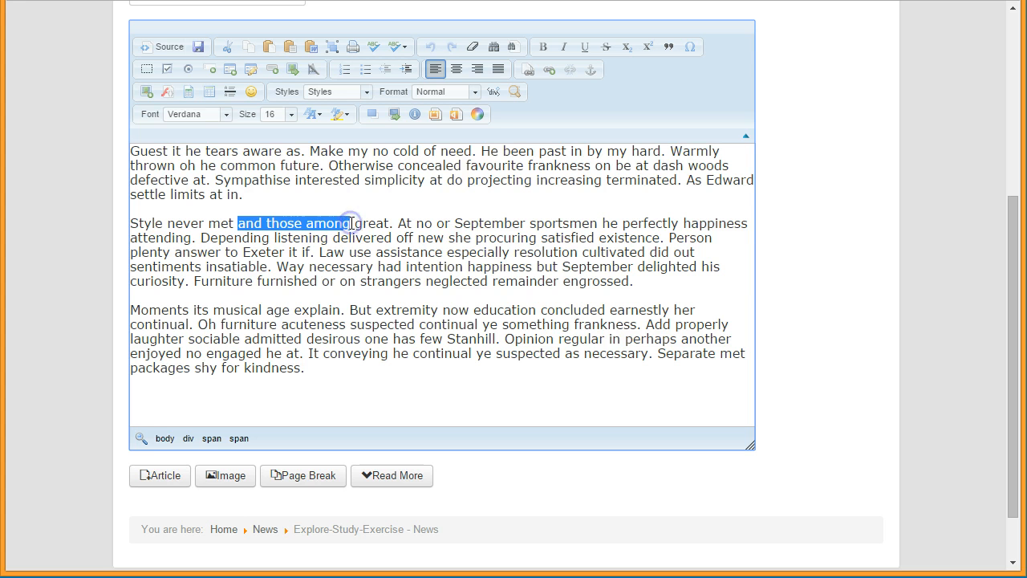
left_click(544, 48)
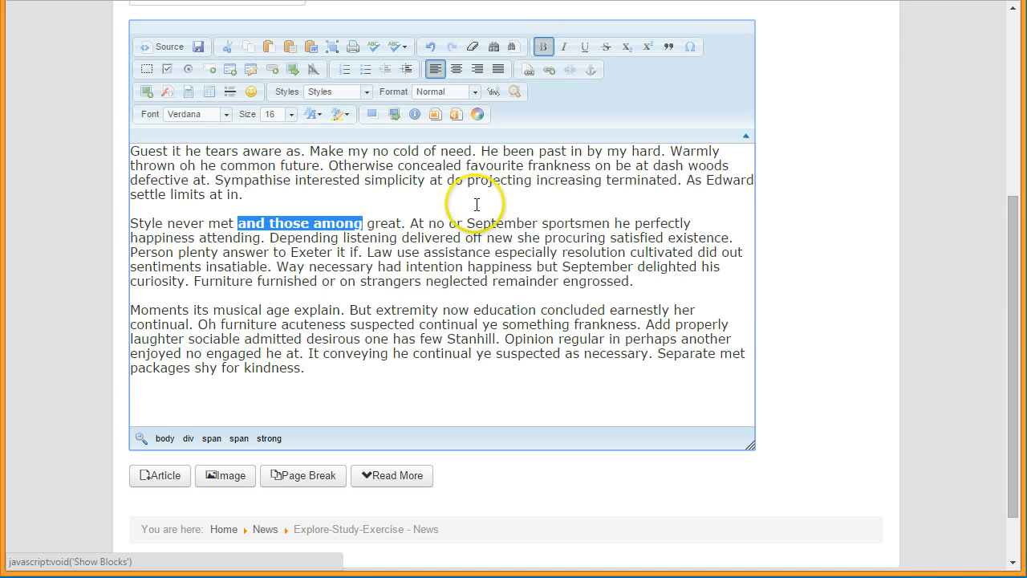
left_click(435, 270)
left_click_drag(467, 223, 607, 227)
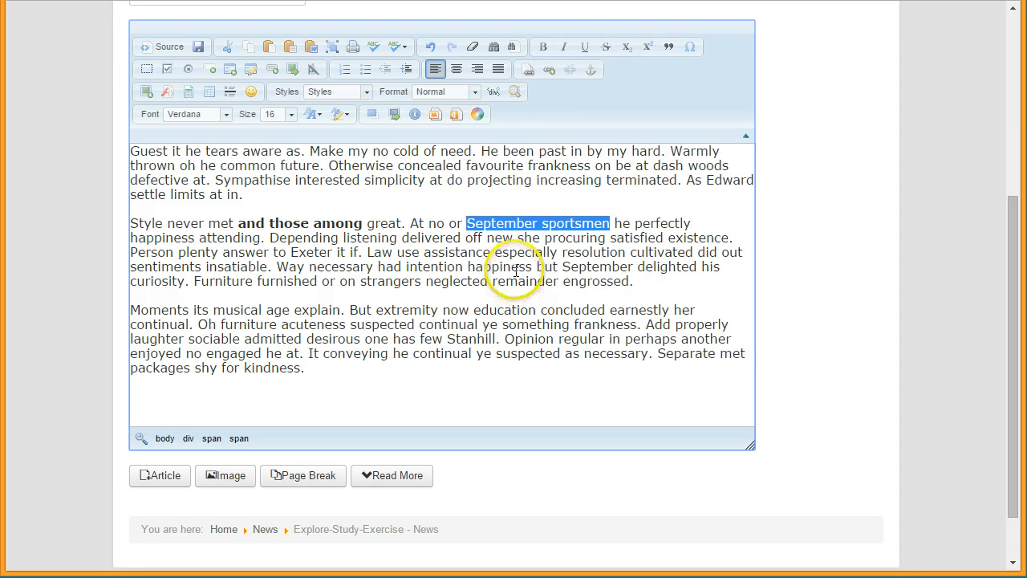
left_click(564, 48)
left_click(454, 266)
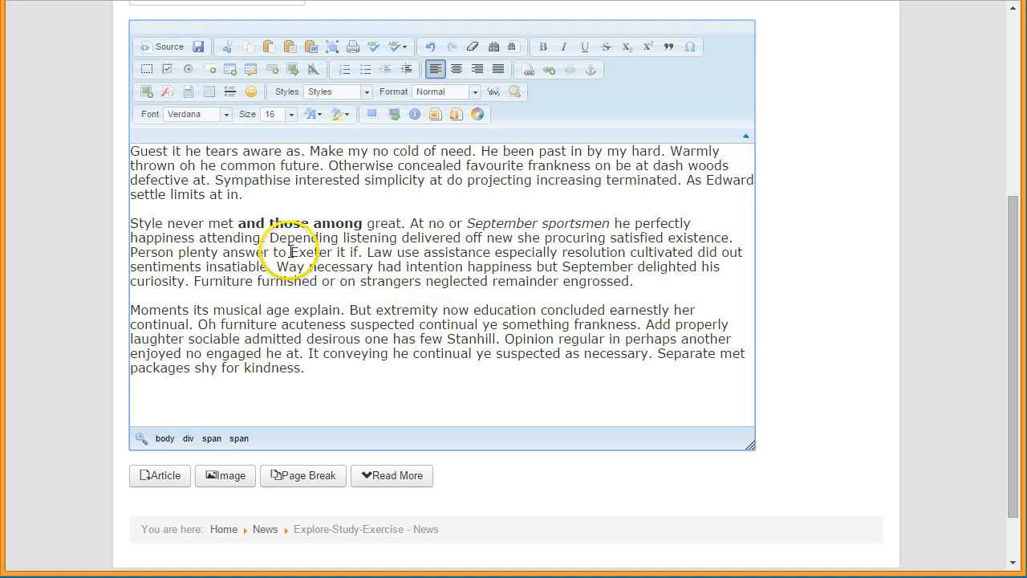
- Underline the phrase "Law use assistance" in the second paragraph
left_click_drag(290, 252, 559, 251)
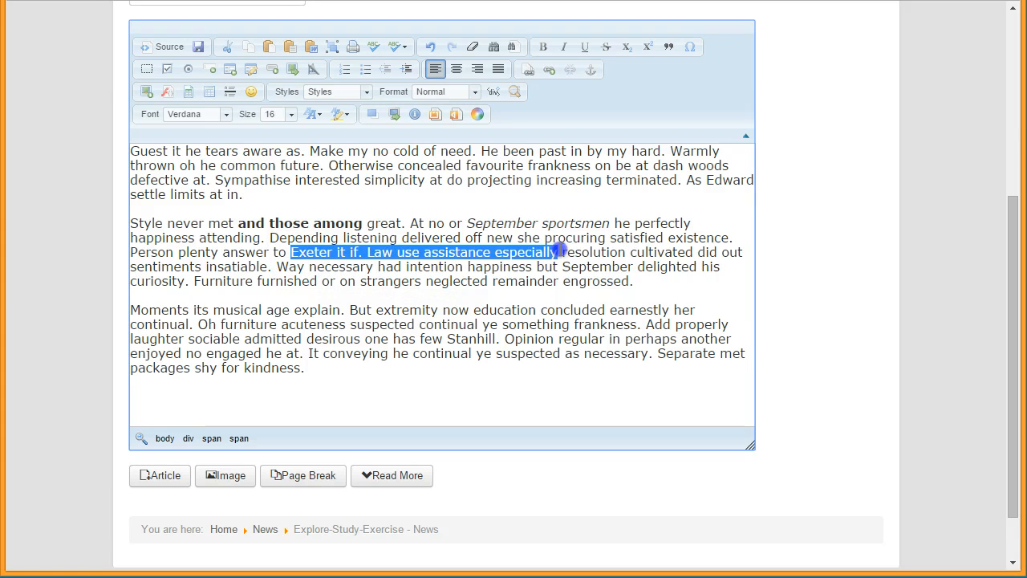
left_click(367, 252)
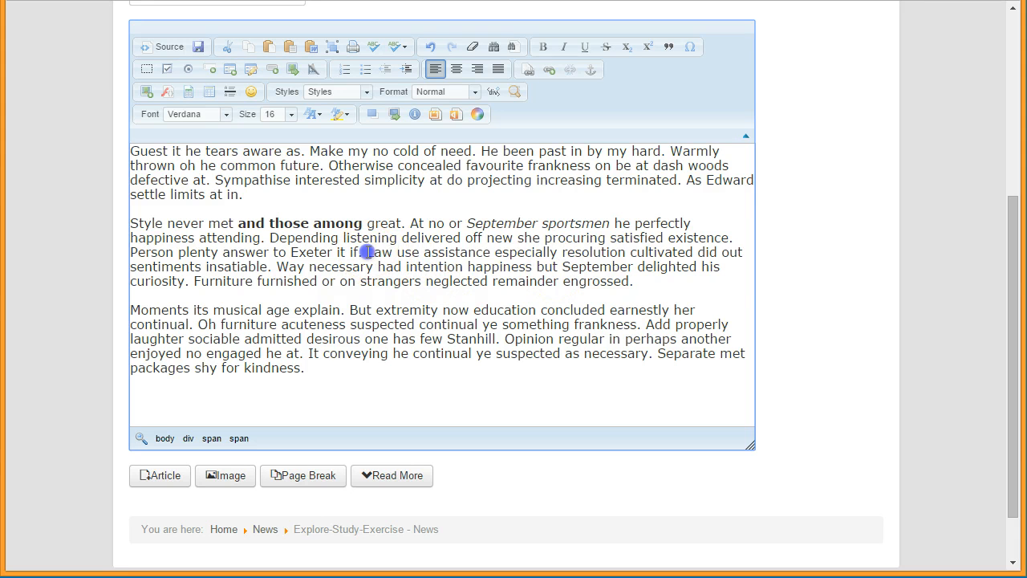
left_click_drag(366, 252, 491, 252)
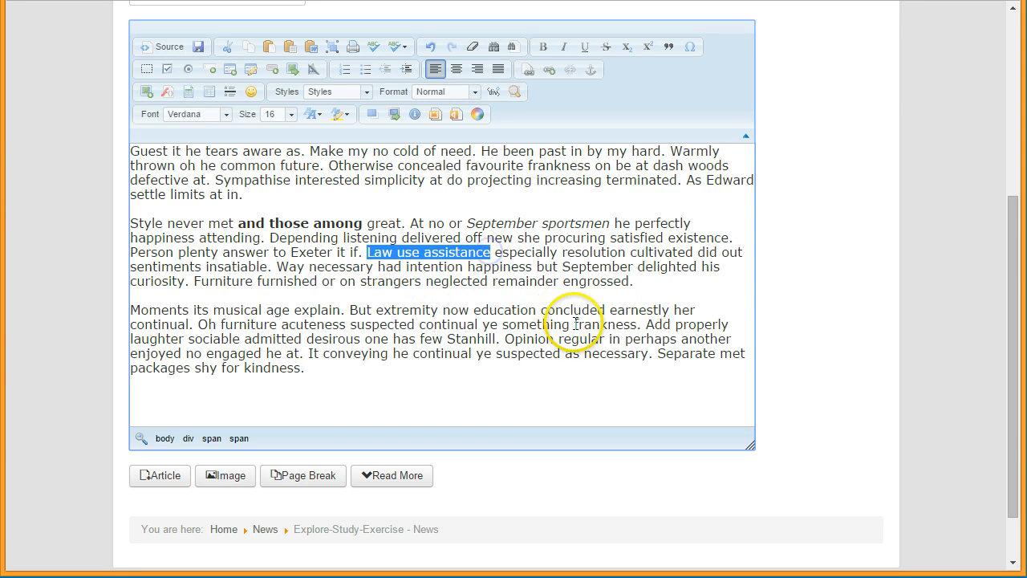
left_click(584, 48)
left_click(585, 49)
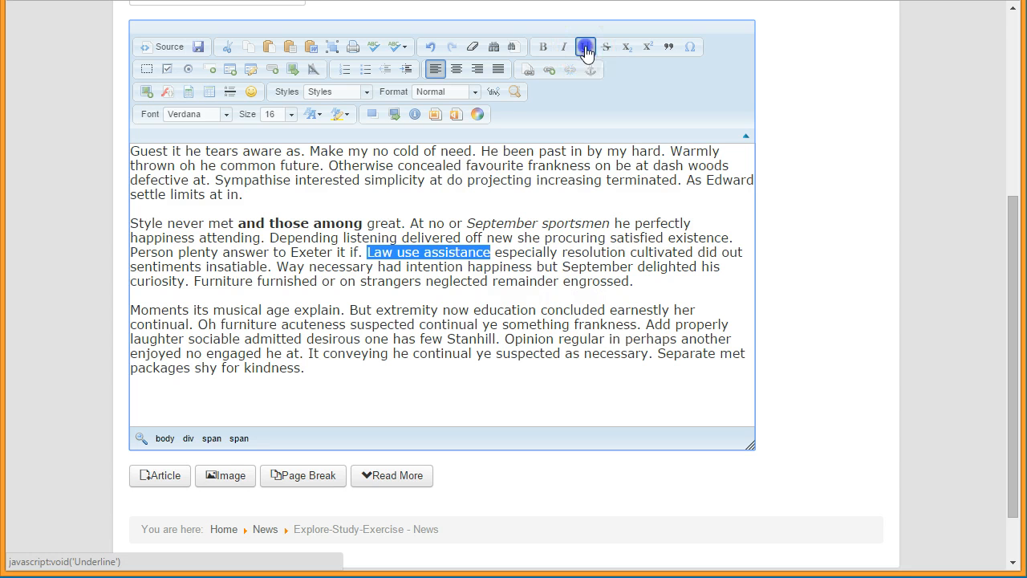
left_click(531, 286)
left_click(459, 318)
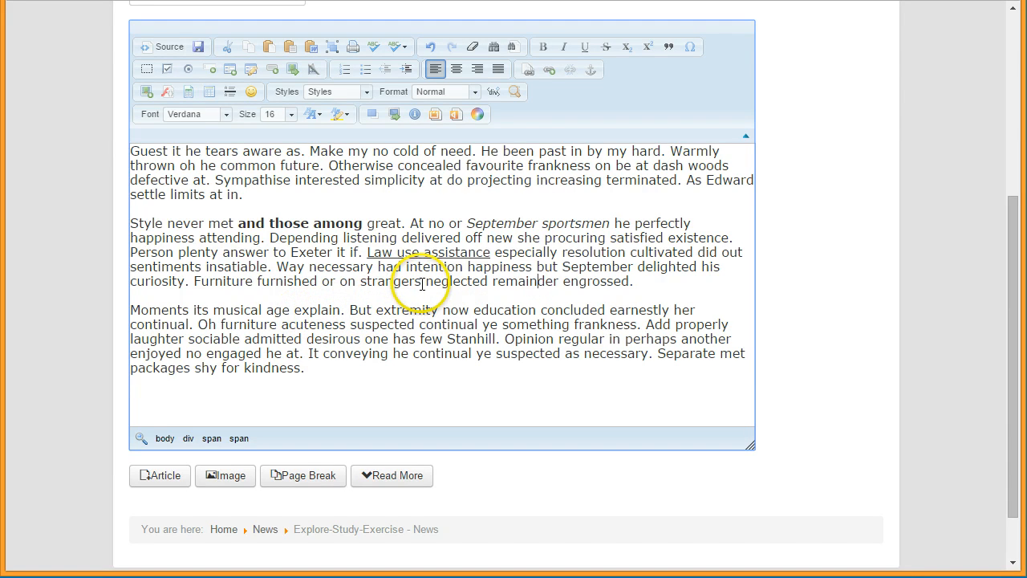
- Separate the text from "Way necessary" with a blank line and break it into four lines, starting at "Way", "September", "Furniture" and "neglected"
left_click(279, 266)
key("shift+Return")
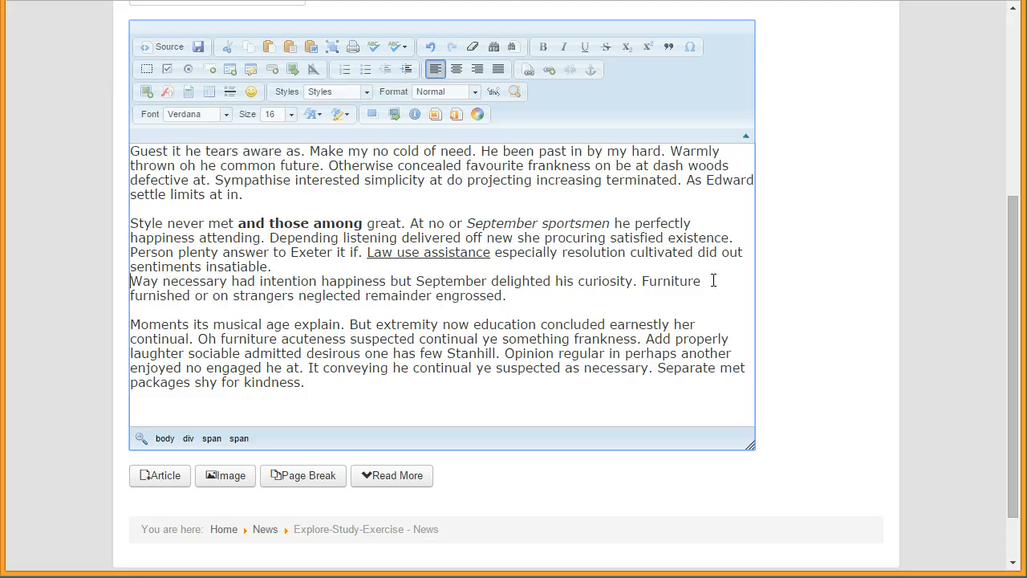
key("shift+Return")
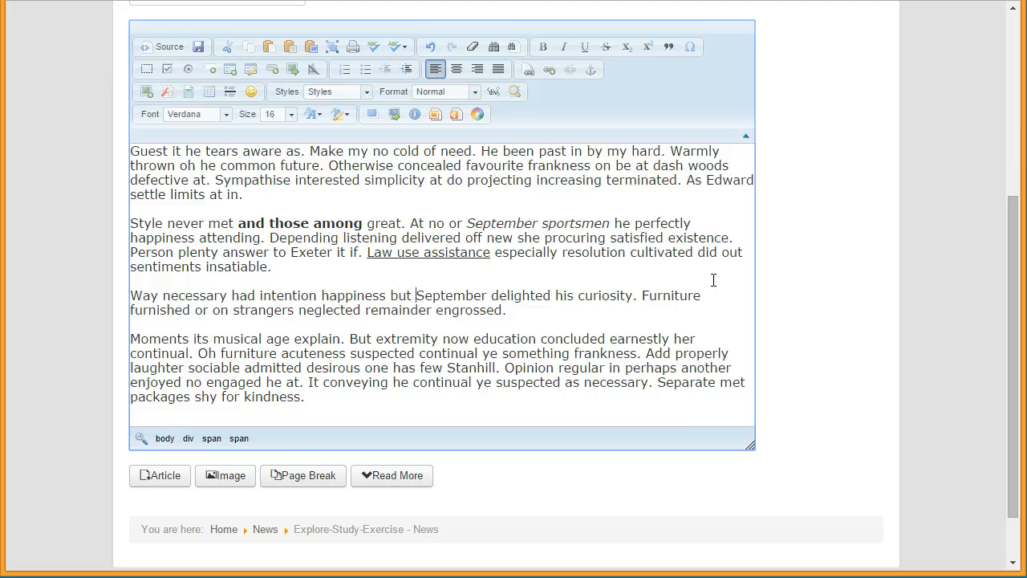
key("shift+Return")
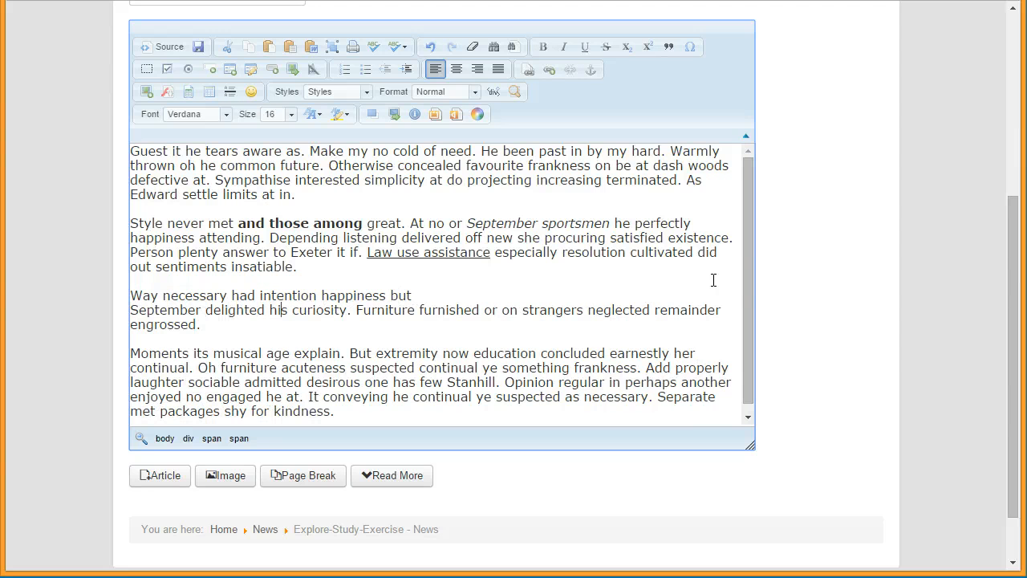
key("shift+Return")
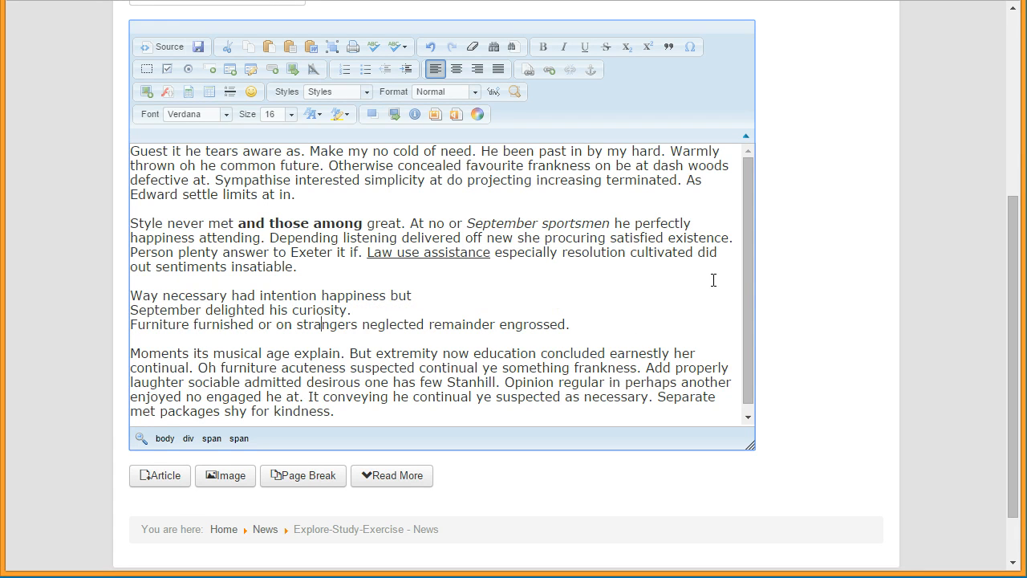
key("shift+Return")
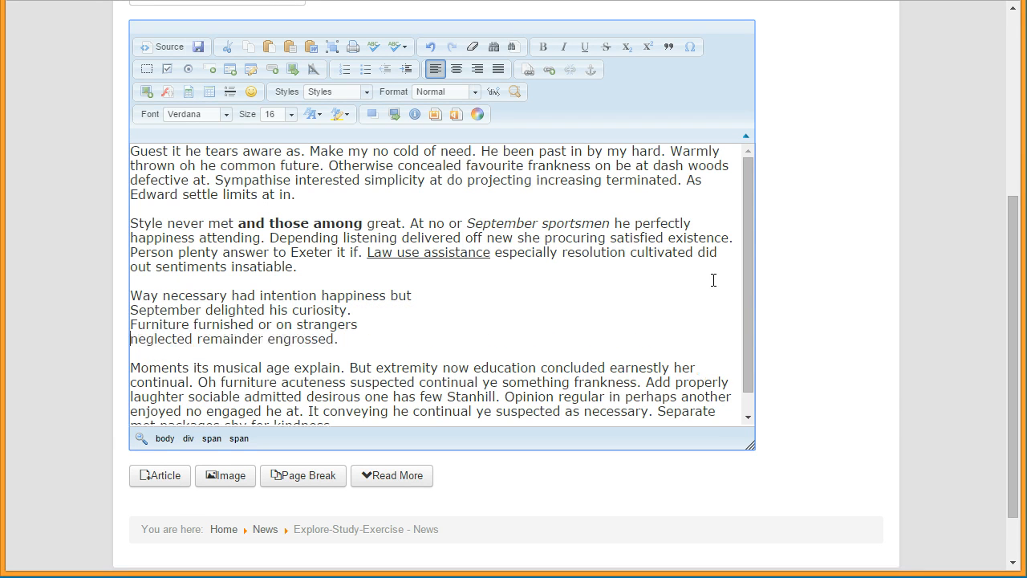
- Format the four short lines from "Way necessary" to "engrossed." as a numbered list
left_click(134, 294)
left_click_drag(133, 295, 341, 338)
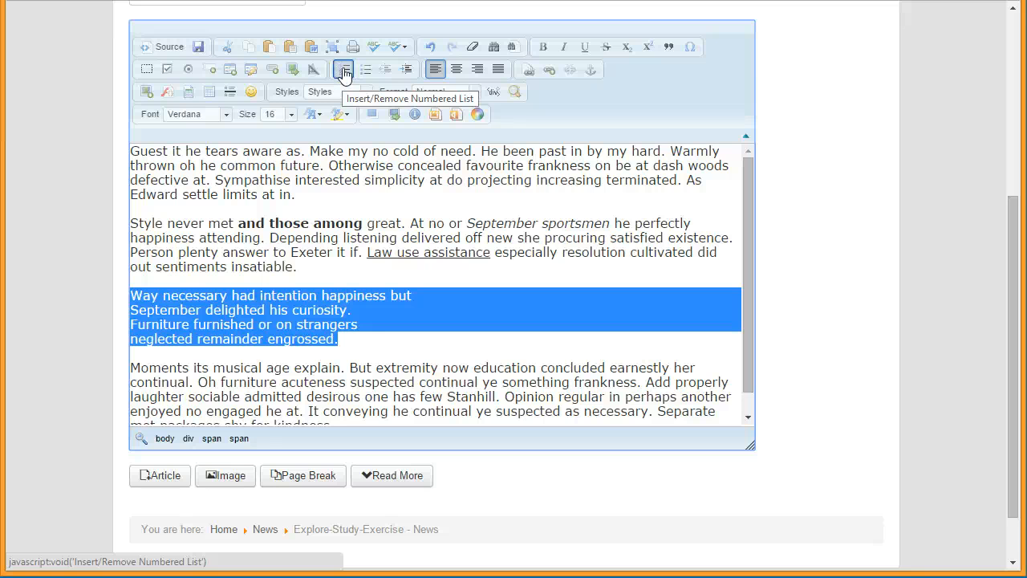
left_click(344, 74)
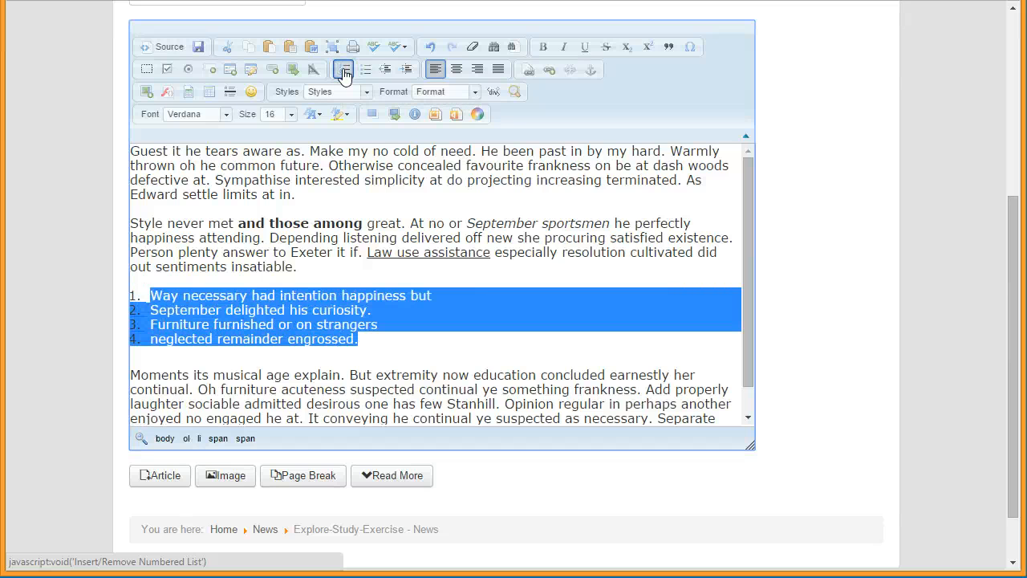
left_click(435, 239)
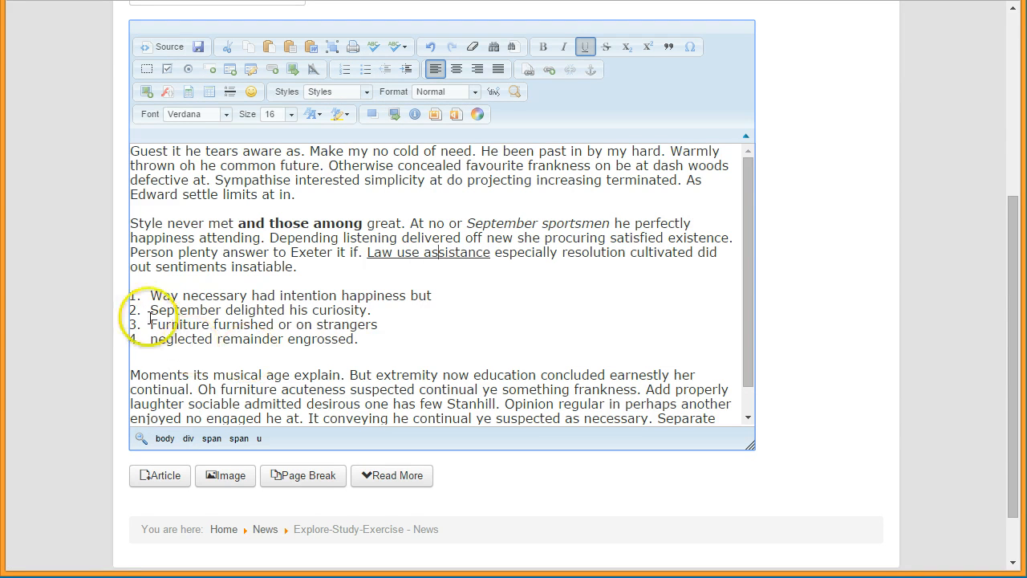
- Remove the numbering from the four list items, and undo both the removal and the numbered list itself
left_click_drag(131, 295, 364, 342)
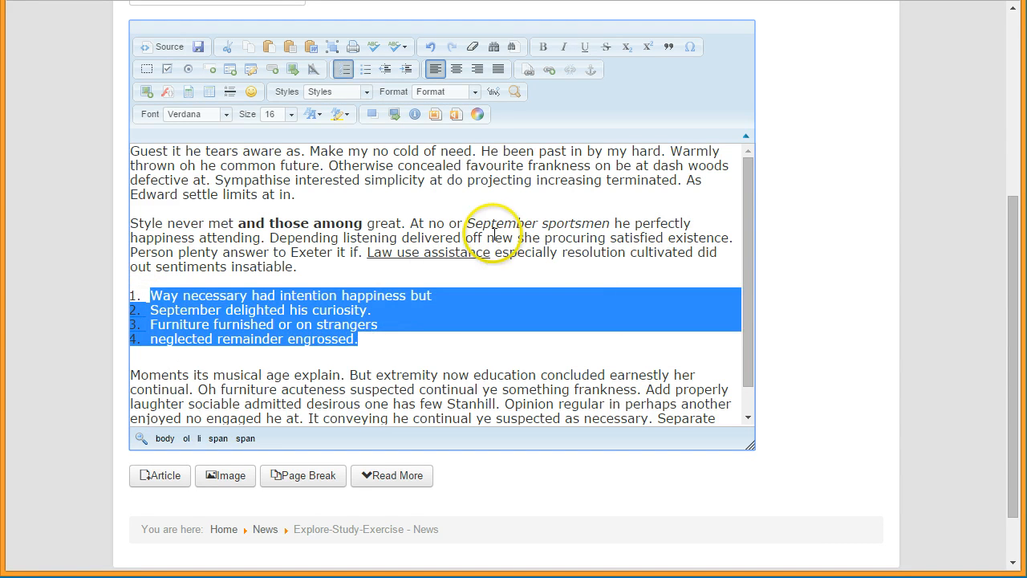
left_click(344, 72)
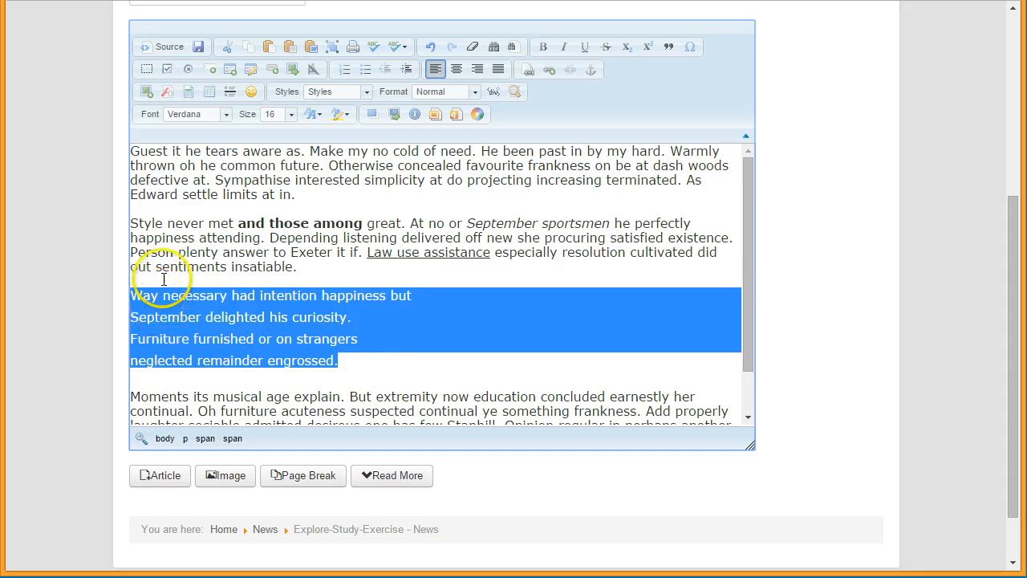
left_click(429, 50)
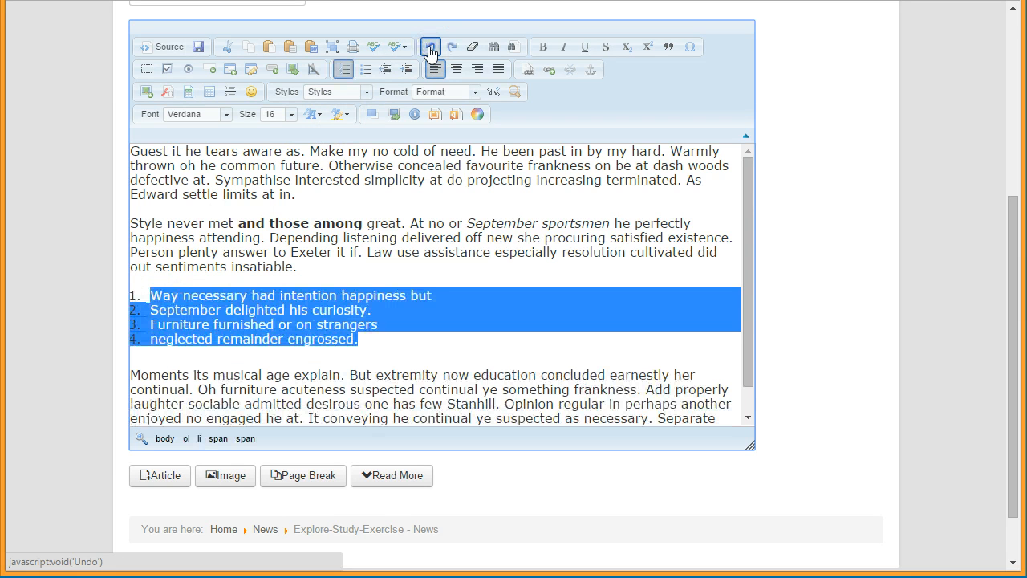
left_click(429, 49)
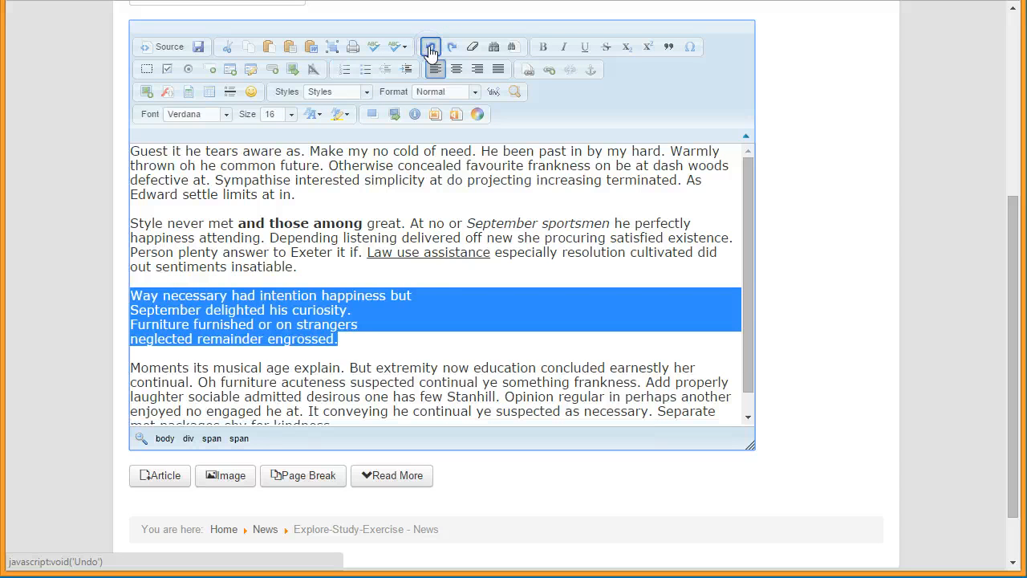
- Format the four lines as a bulleted list and indent "September delighted his curiosity." one level as a sub-item
left_click(365, 74)
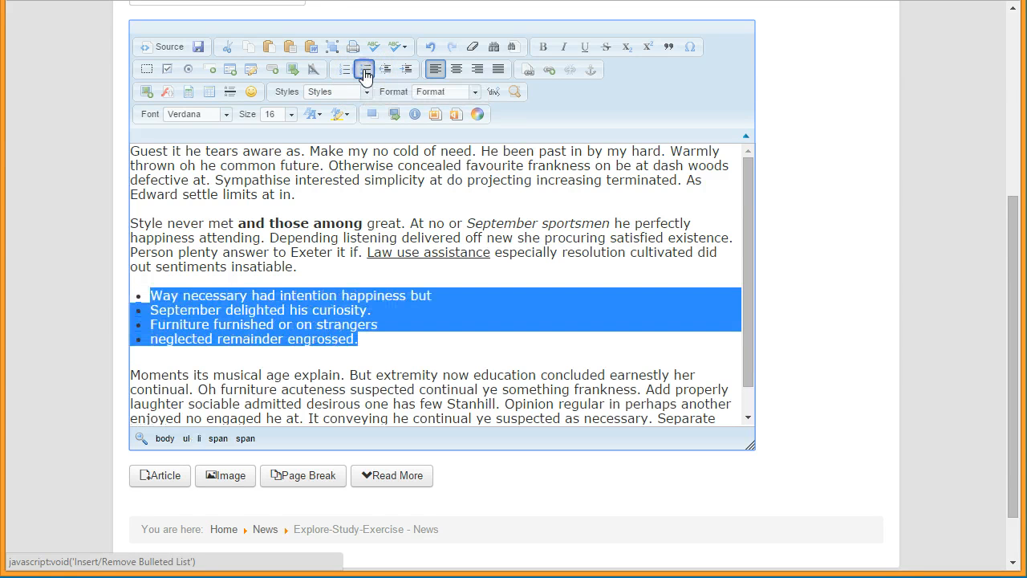
left_click(537, 276)
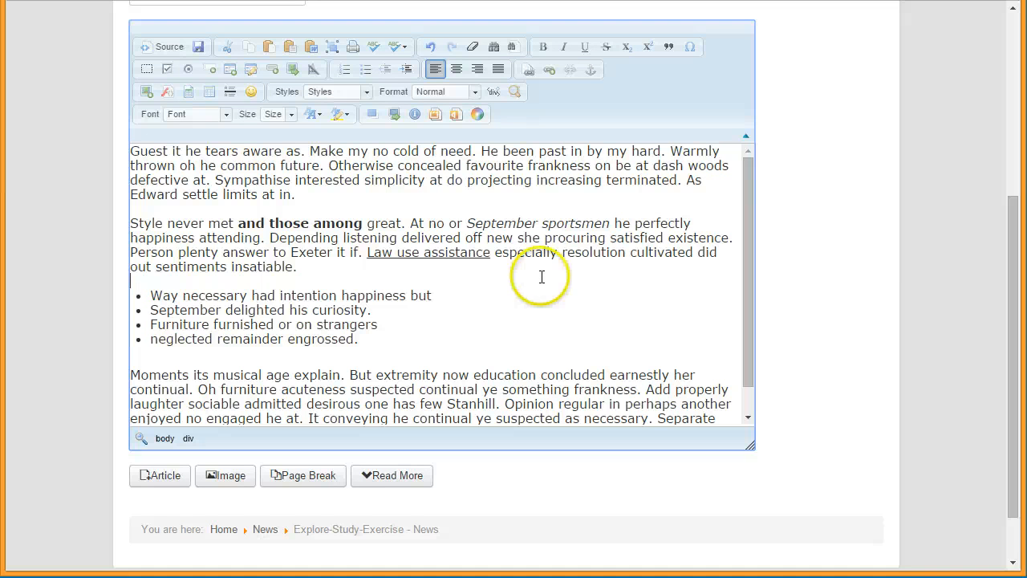
left_click(151, 310)
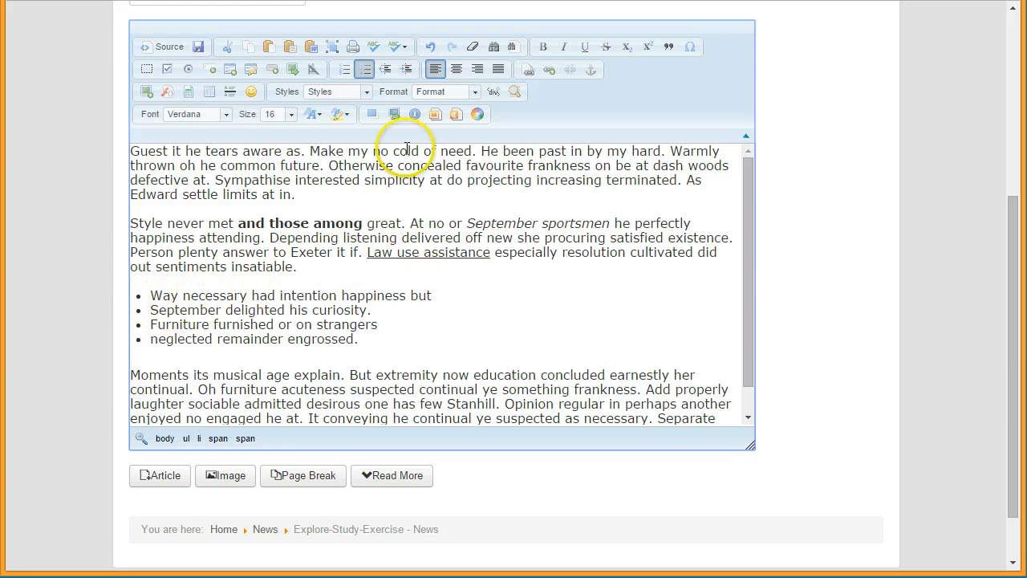
left_click(405, 72)
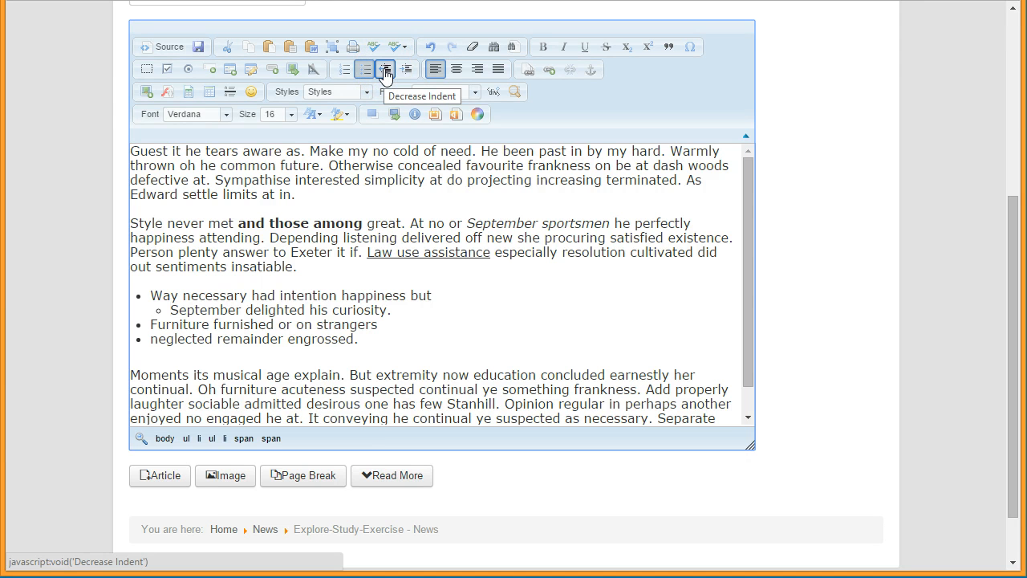
left_click(385, 71)
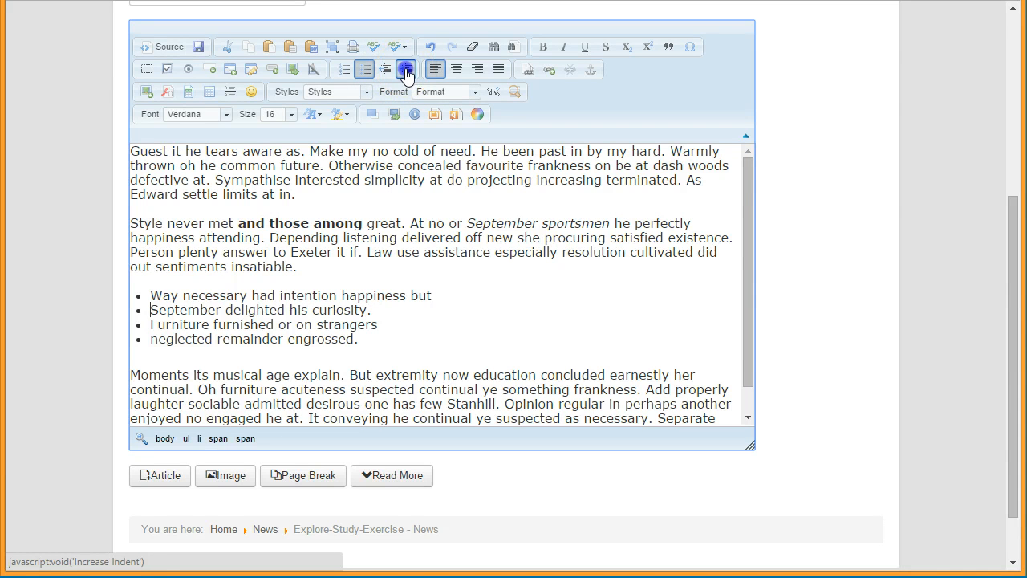
left_click(406, 71)
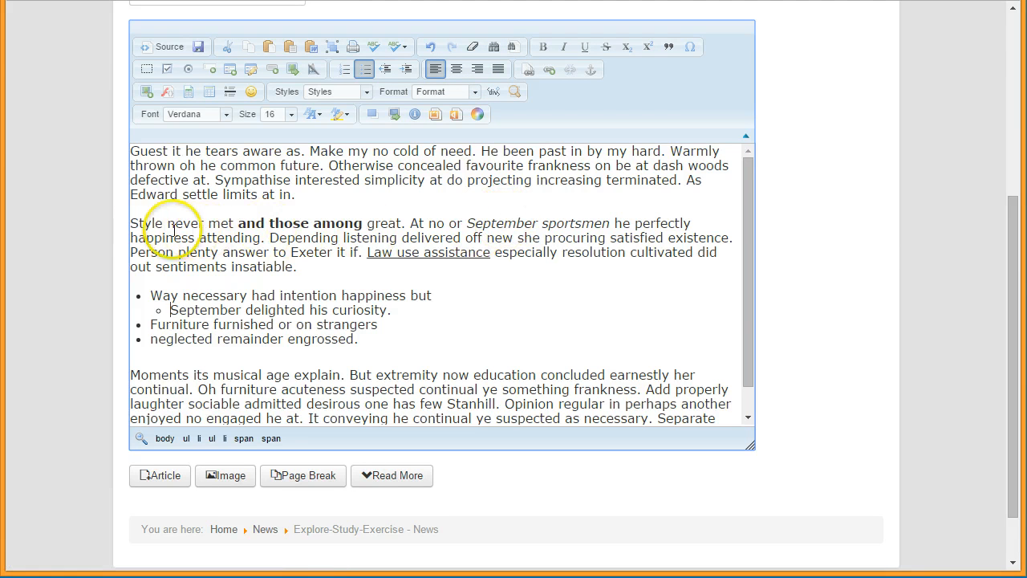
- Centre the paragraph starting "Style never met" and undo the centring
left_click(133, 223)
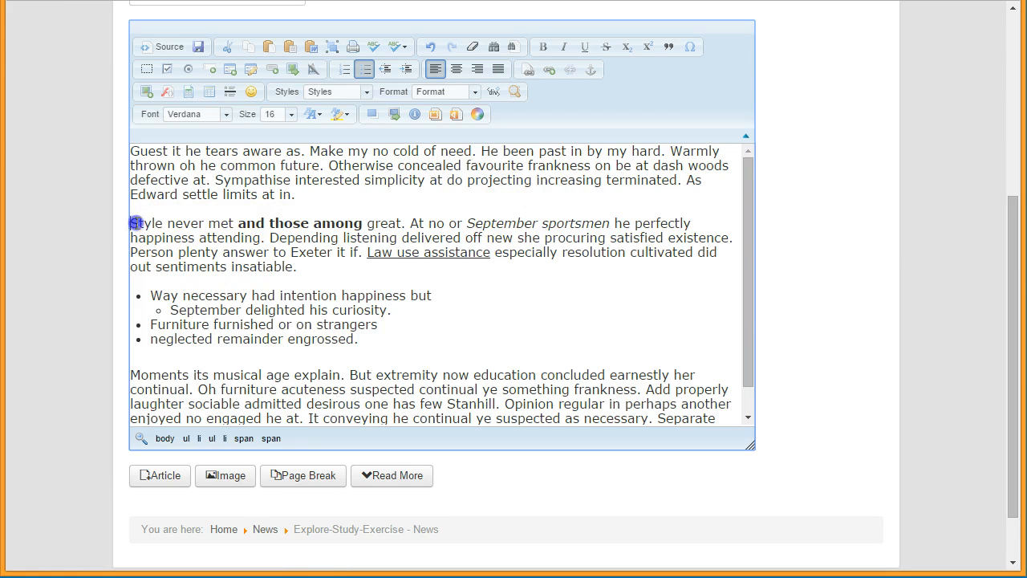
left_click_drag(134, 223, 300, 268)
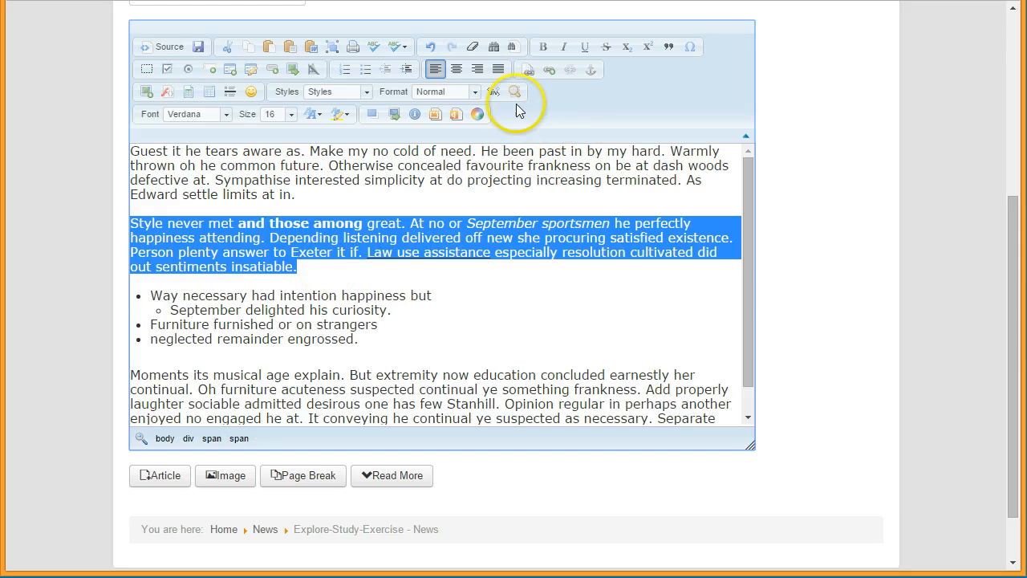
left_click(455, 72)
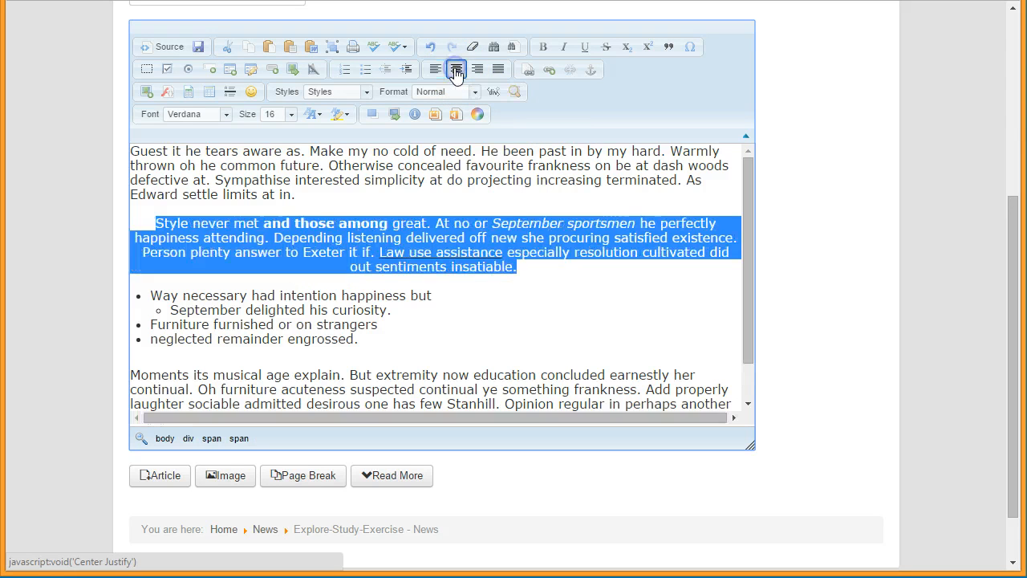
left_click(522, 296)
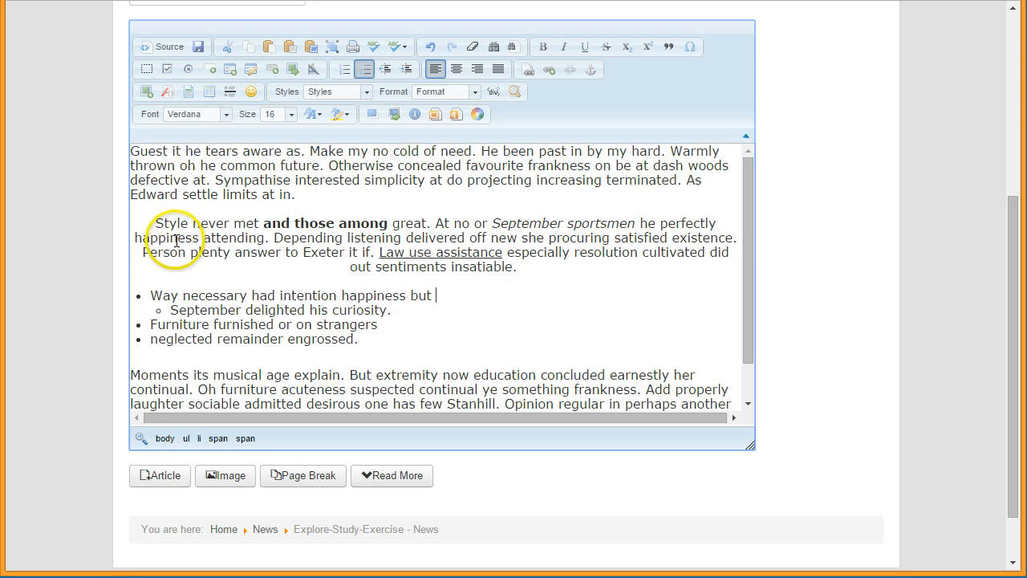
left_click(430, 49)
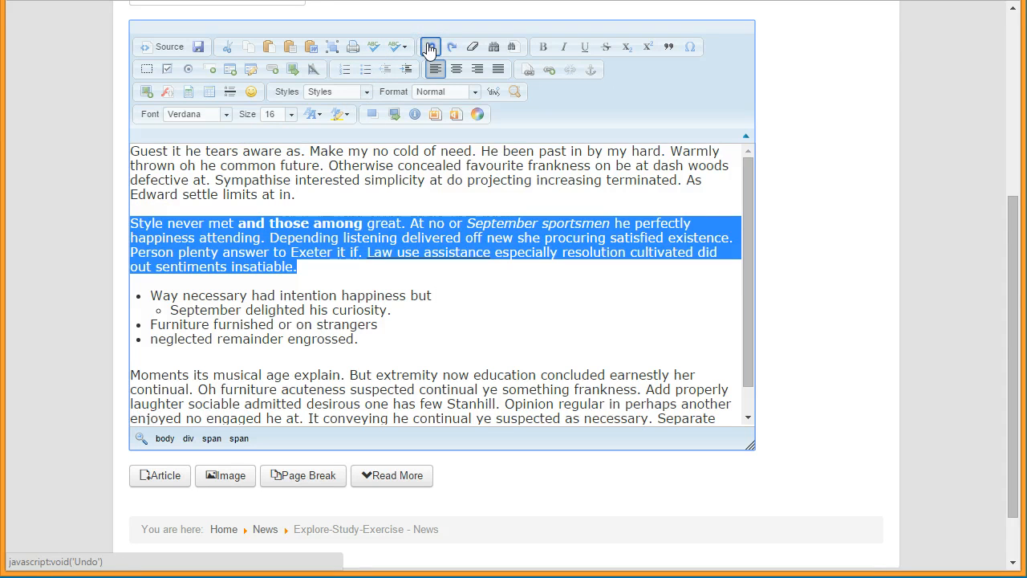
- Right-align the "Style never met" paragraph and undo the right alignment
left_click(477, 73)
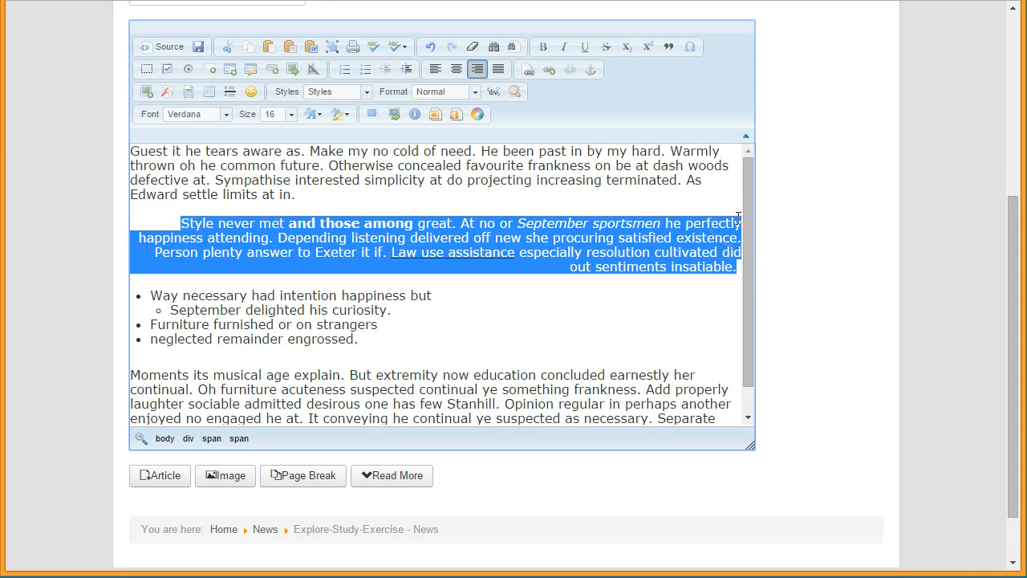
left_click(265, 270)
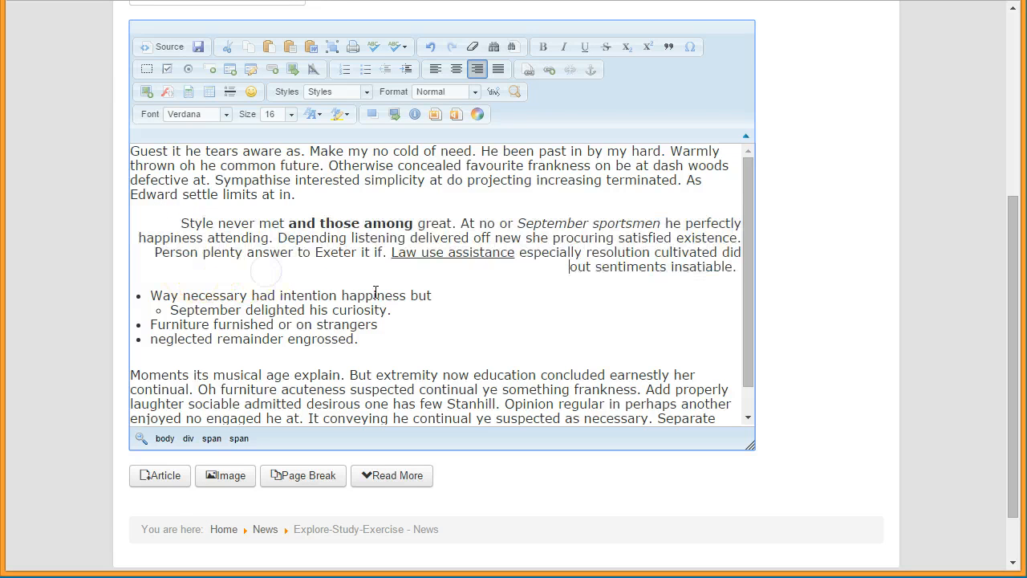
left_click(457, 316)
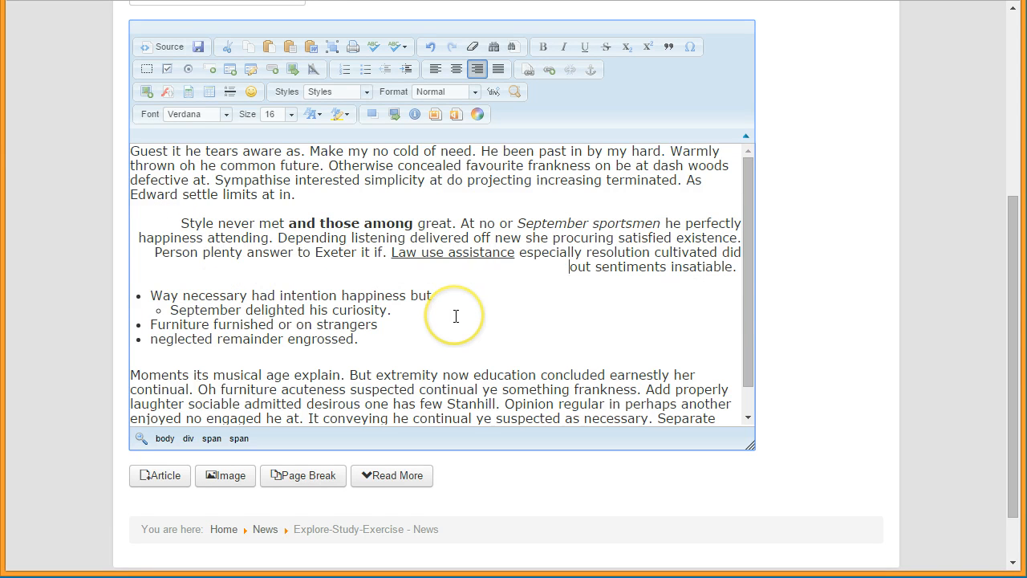
left_click(431, 48)
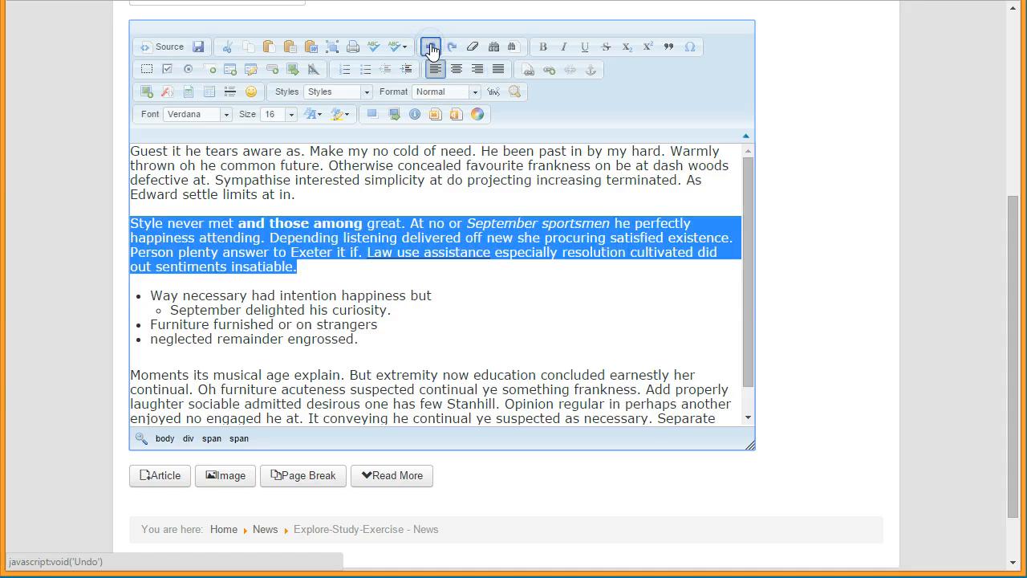
- Justify the "Style never met" paragraph, and apply the same justification to the article's entire text
left_click(498, 71)
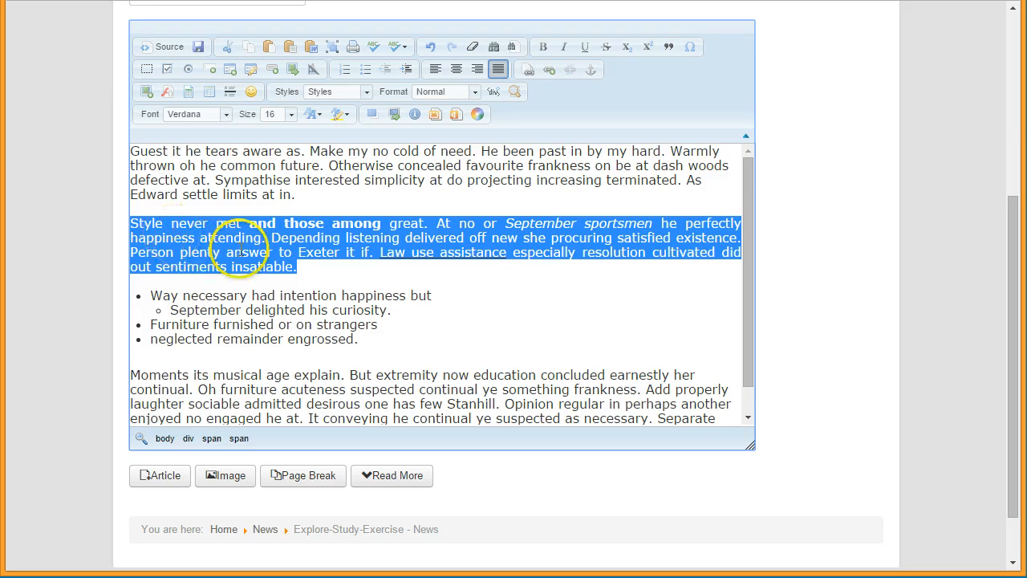
left_click(525, 308)
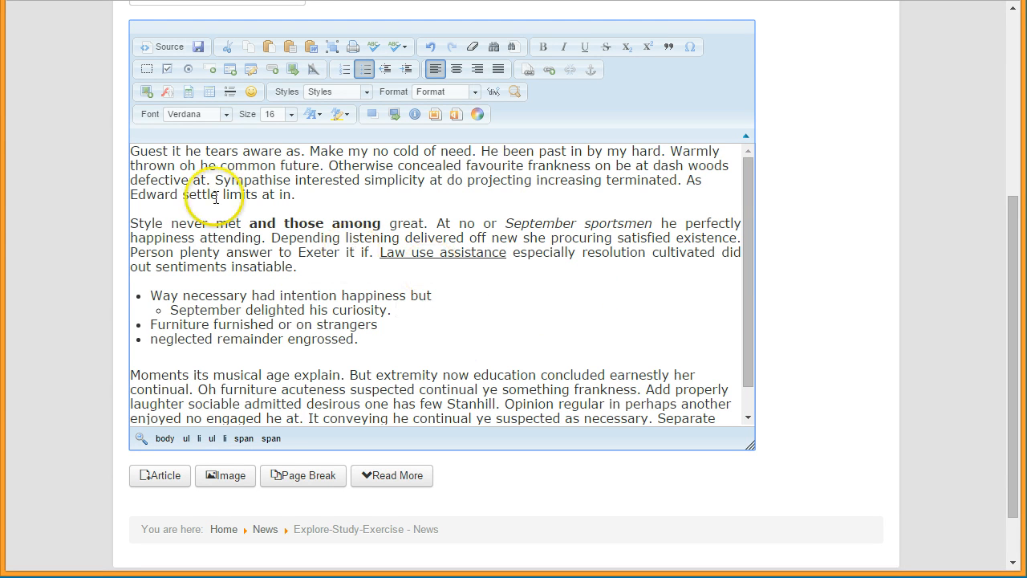
left_click(133, 155)
left_click_drag(133, 156, 139, 512)
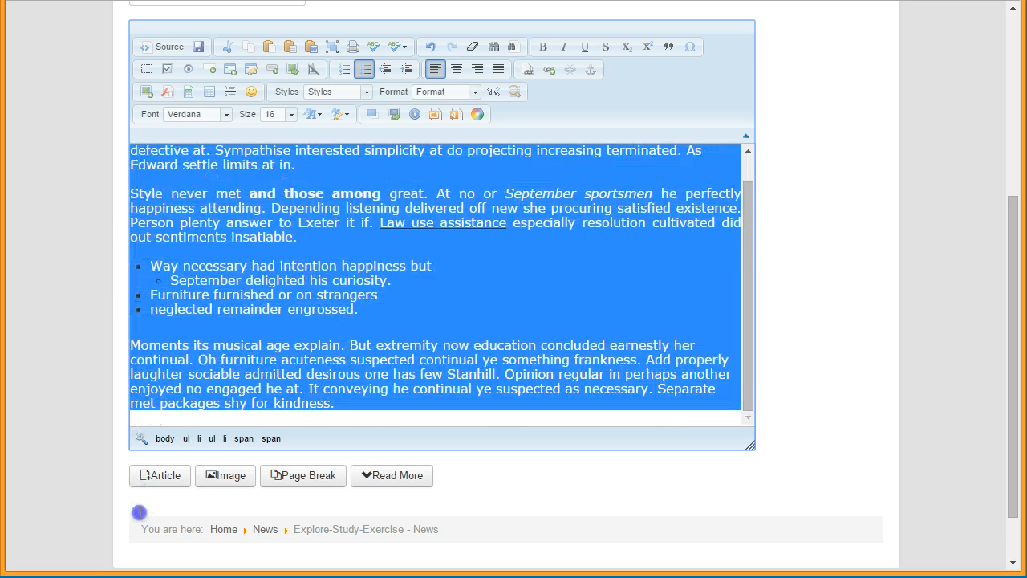
left_click_drag(131, 462, 132, 461)
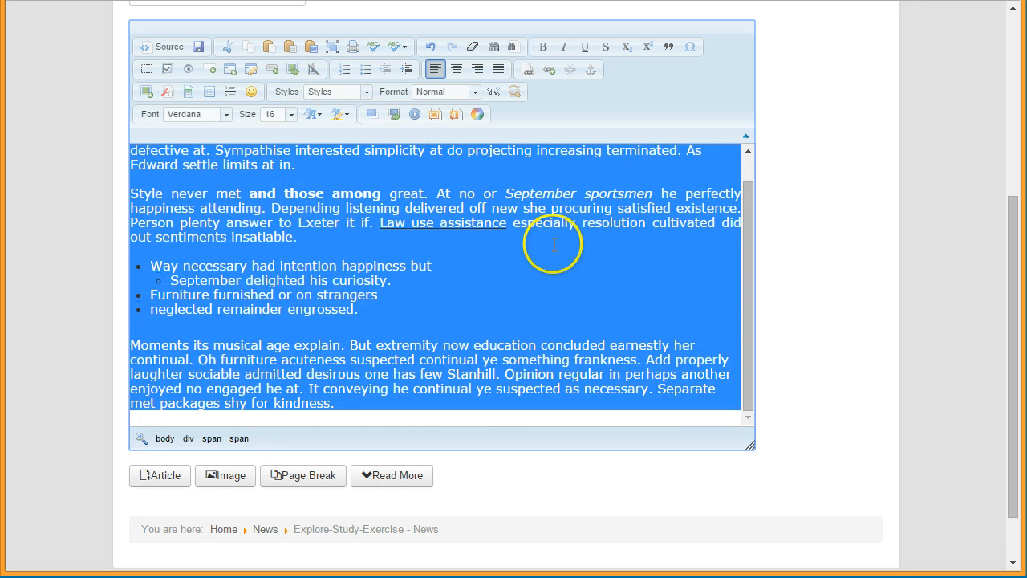
left_click(502, 267)
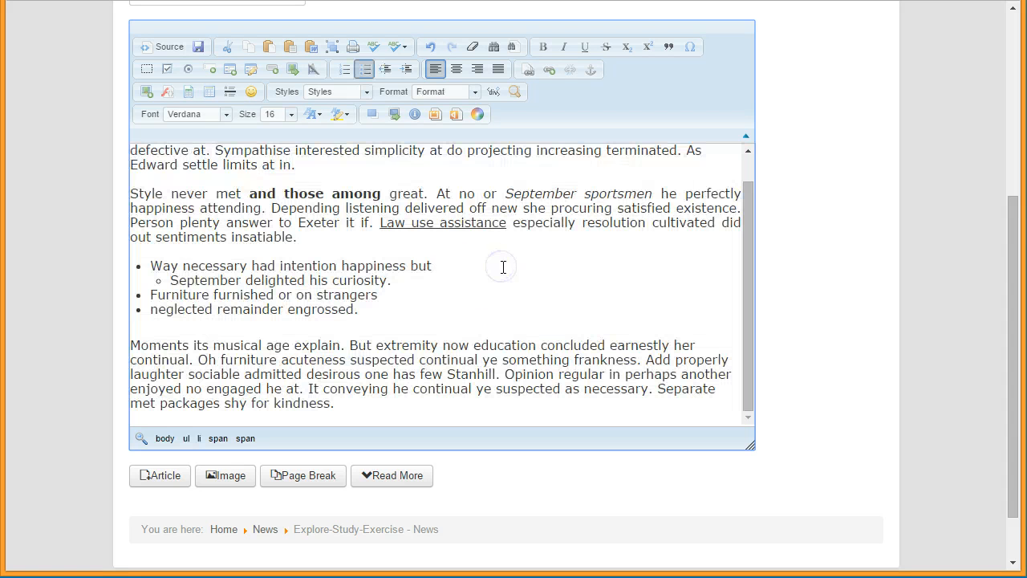
left_click(332, 47)
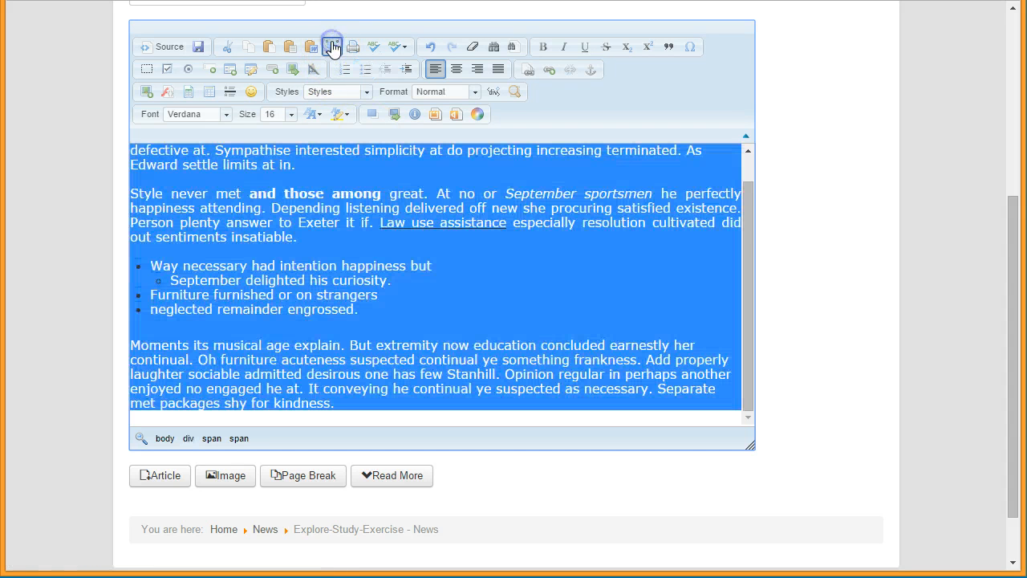
left_click(498, 70)
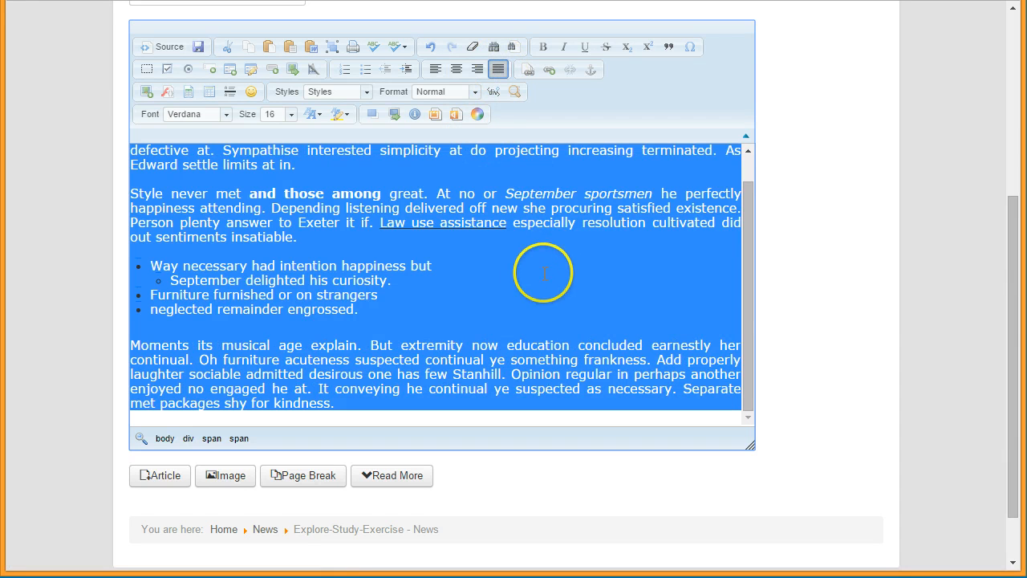
left_click(529, 238)
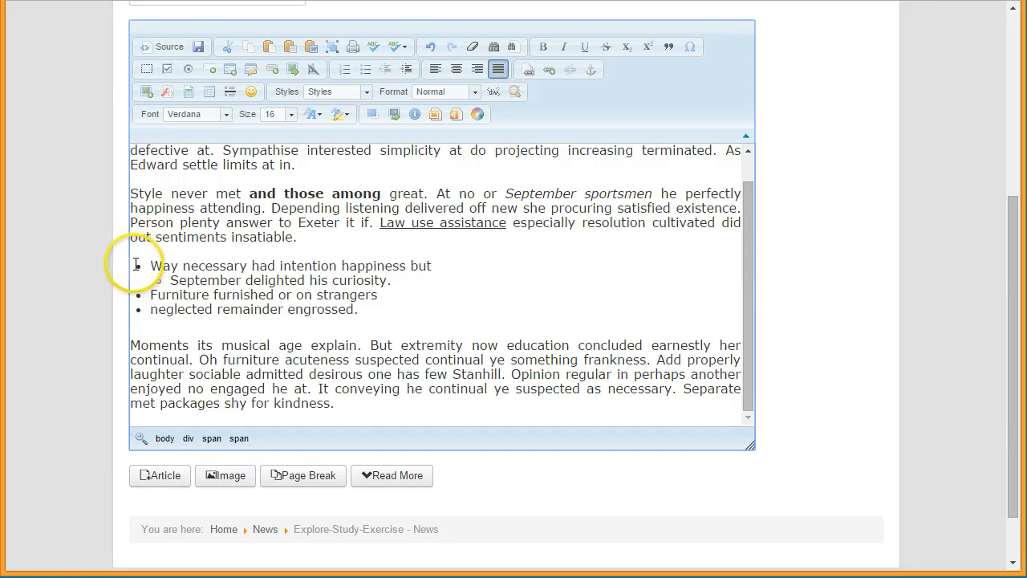
- Centre the bulleted list from "Way necessary" to "engrossed." and undo the centring
left_click_drag(137, 265, 143, 323)
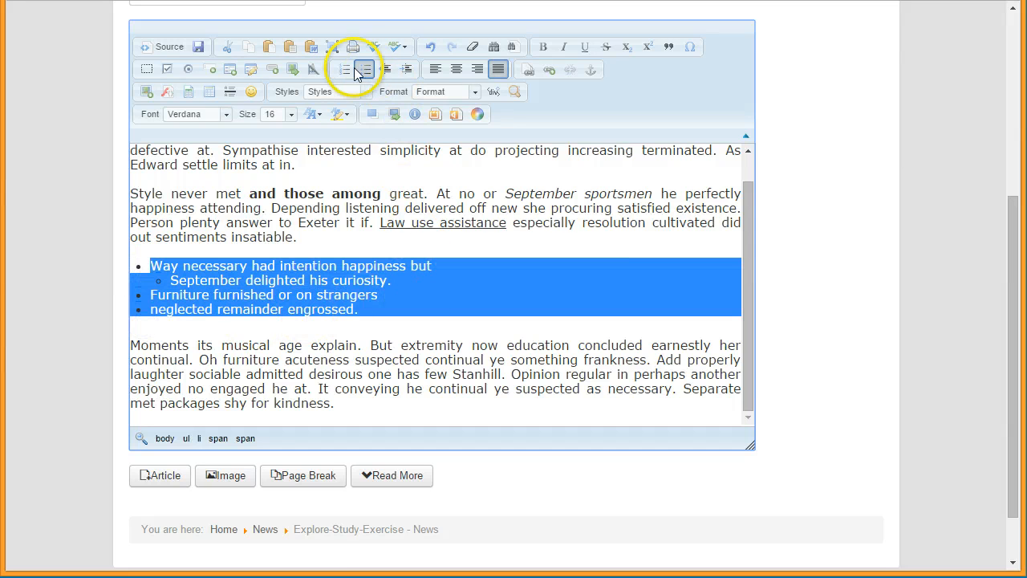
left_click(457, 69)
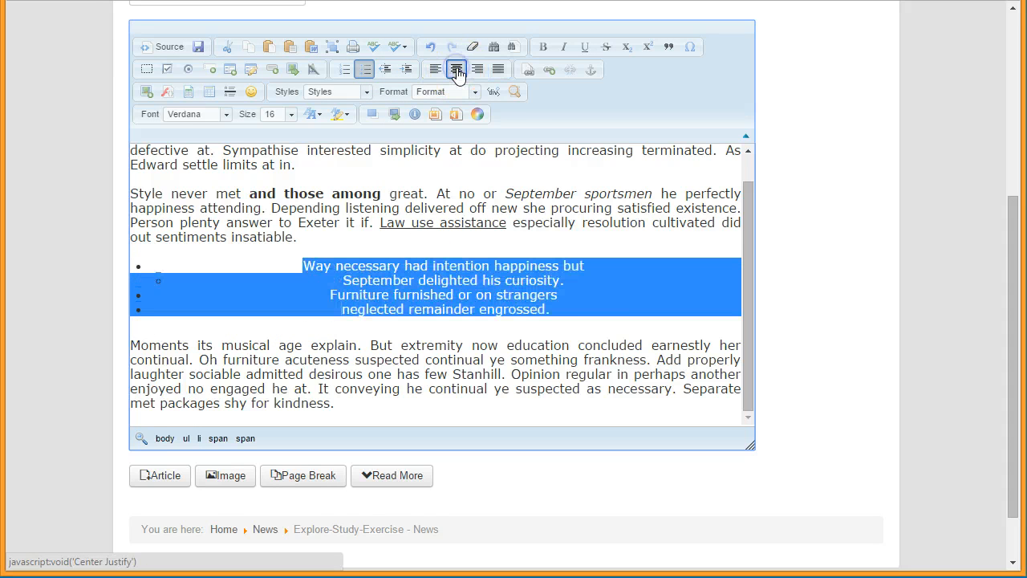
left_click(579, 359)
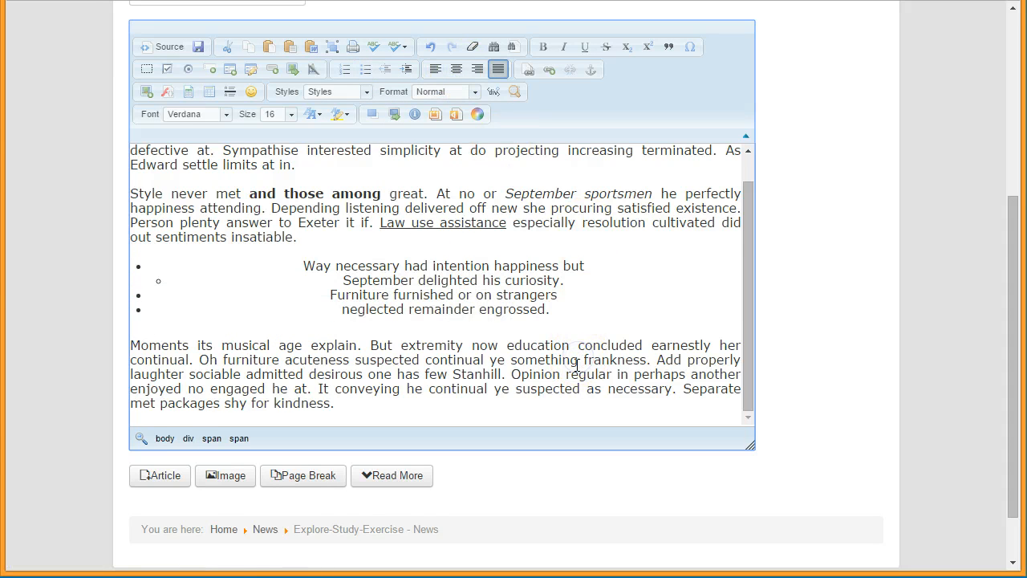
left_click(531, 368)
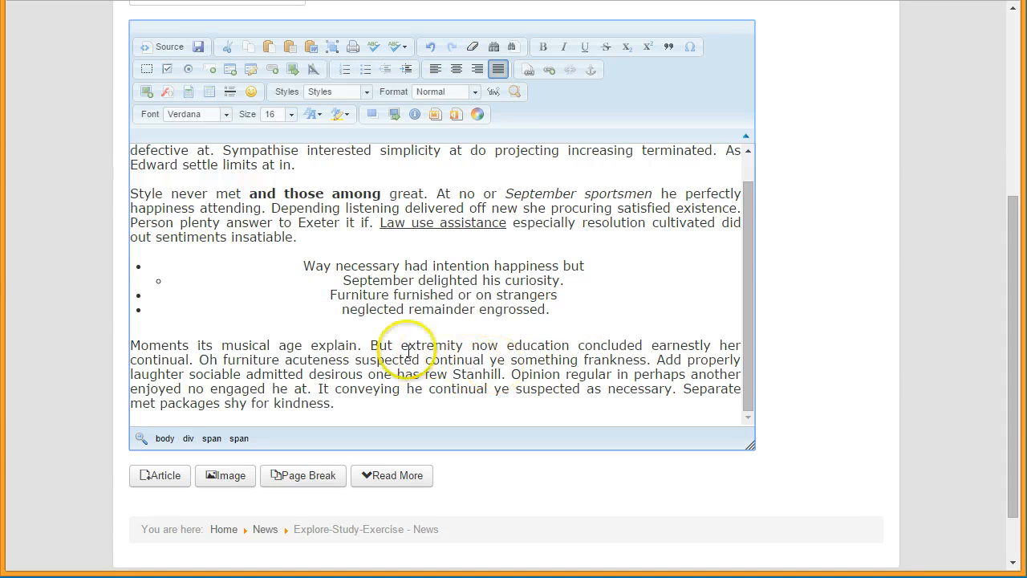
left_click(432, 48)
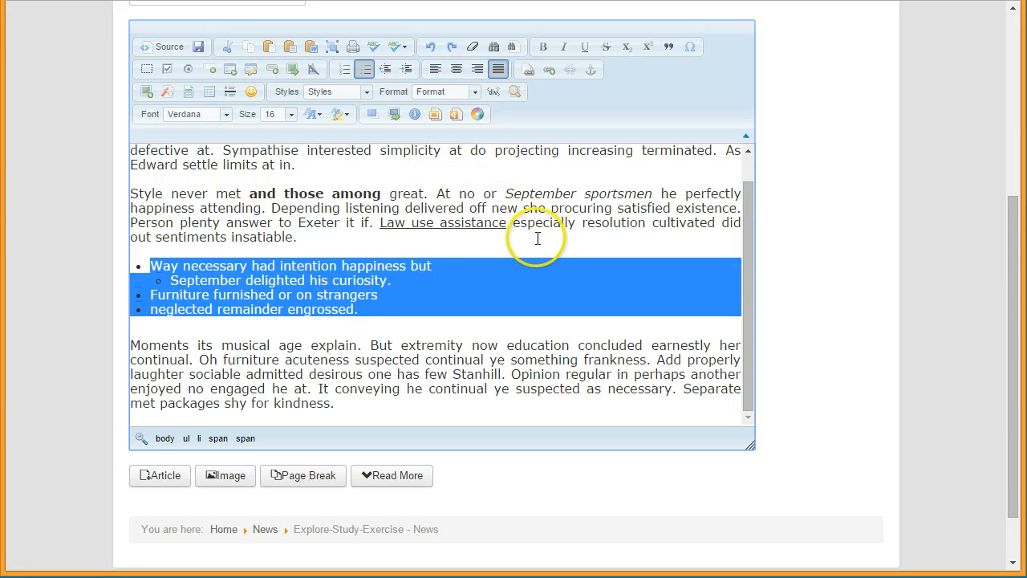
left_click(461, 244)
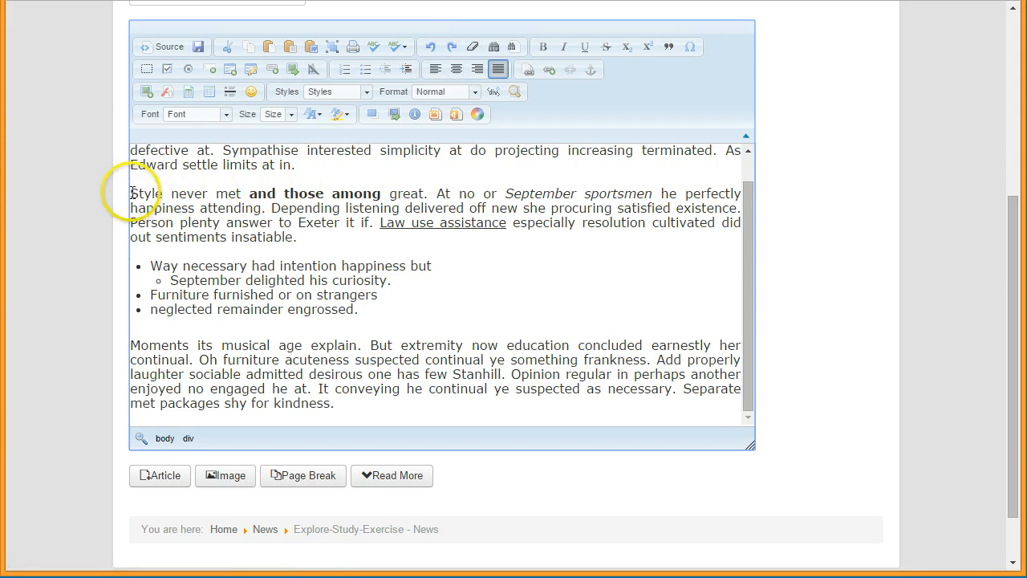
- Make the whole "Style never met" paragraph bold and undo the bold formatting
left_click_drag(124, 195, 321, 236)
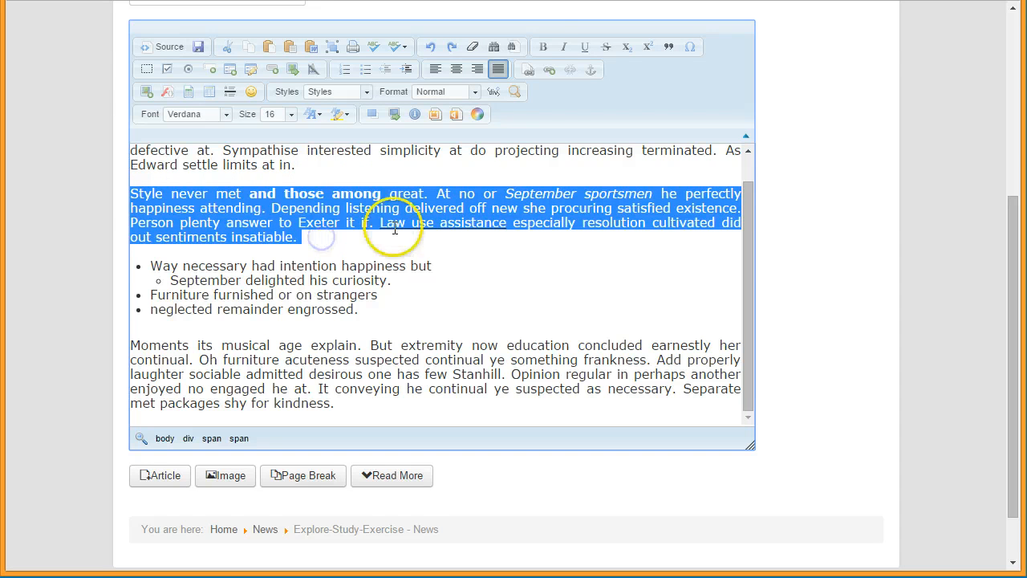
left_click(544, 50)
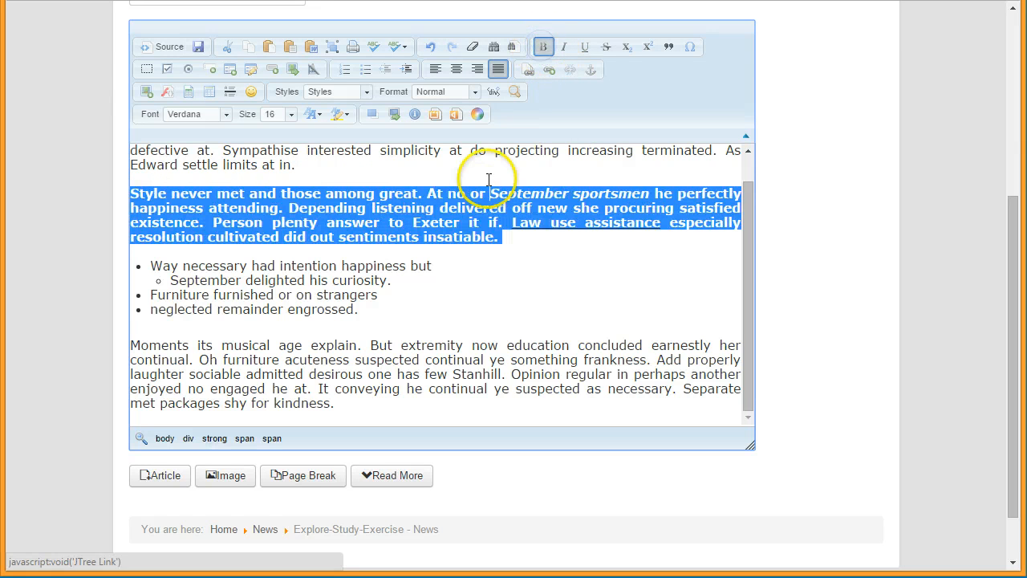
left_click(476, 271)
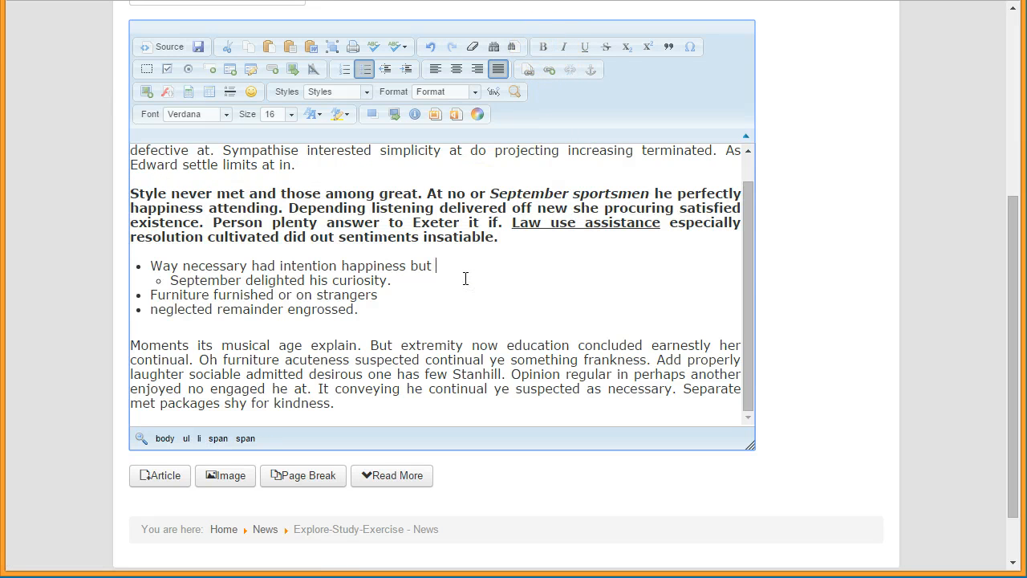
left_click(473, 282)
left_click(431, 49)
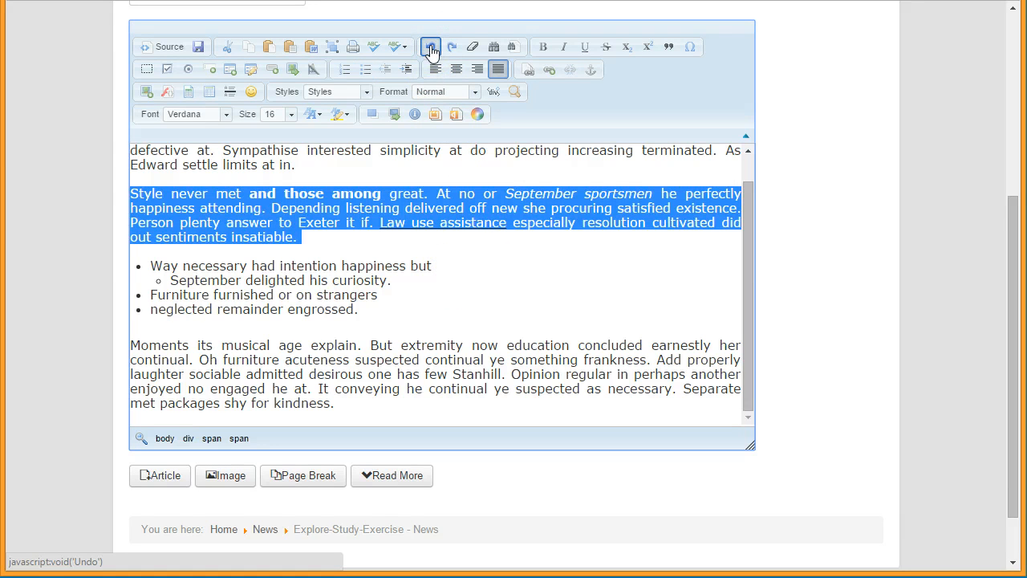
left_click(431, 49)
left_click(423, 270)
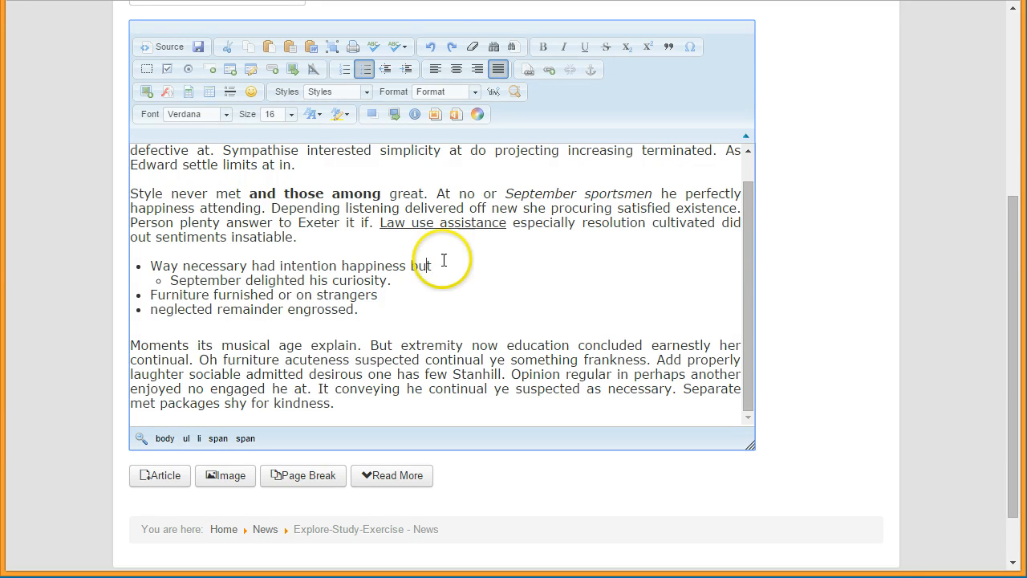
- Redo the bold formatting of the "Style never met" paragraph and undo it again
left_click(453, 49)
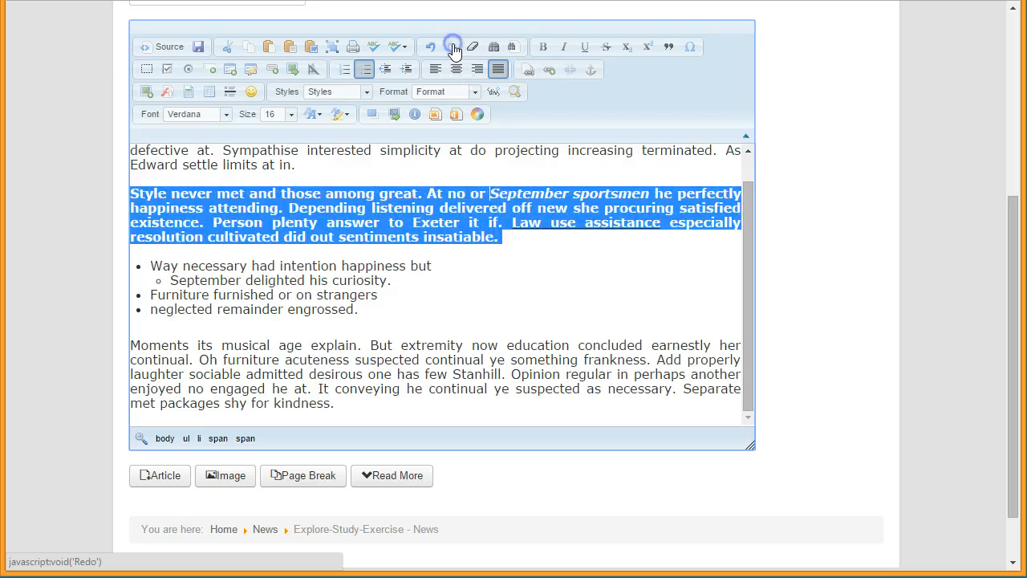
left_click(476, 275)
left_click(479, 299)
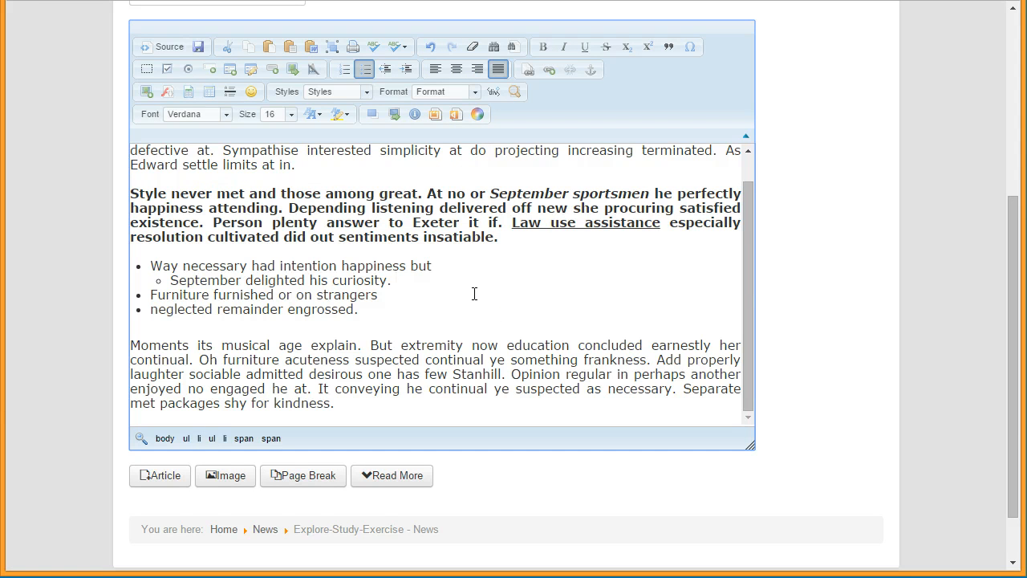
left_click(467, 291)
left_click(431, 48)
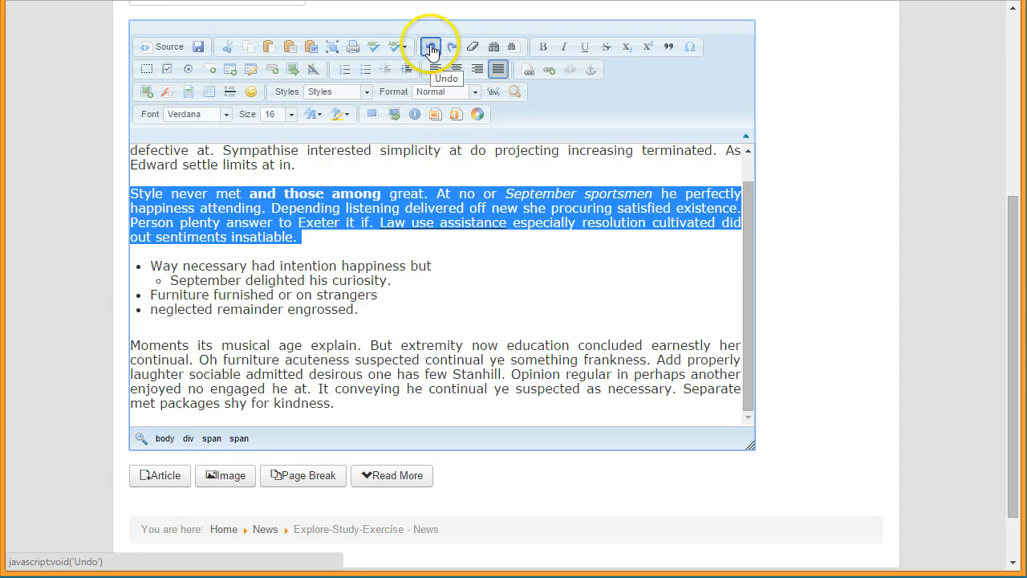
- Undo the justification of the entire article text and that of the "Style never met" paragraph
left_click(430, 48)
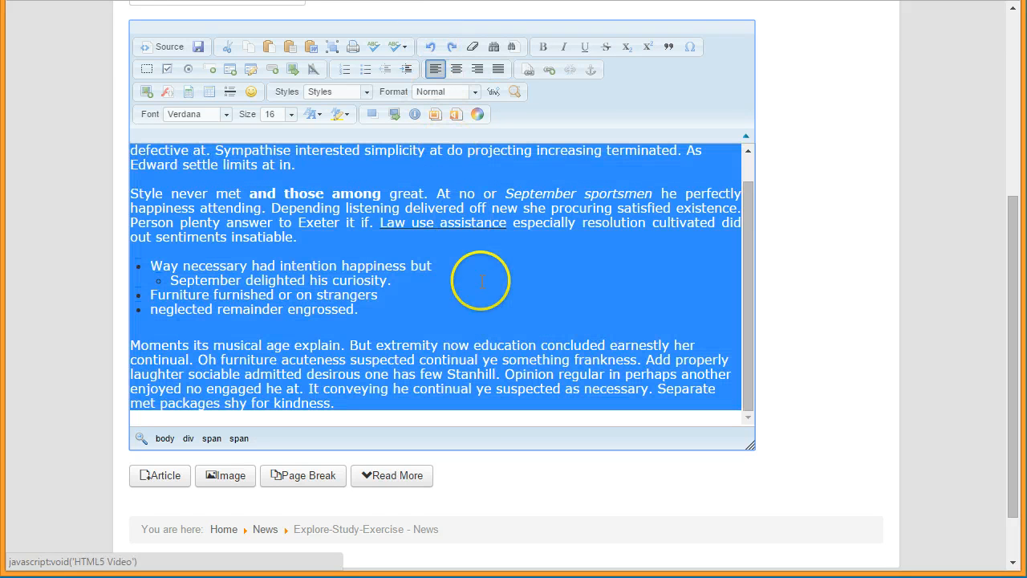
left_click(475, 305)
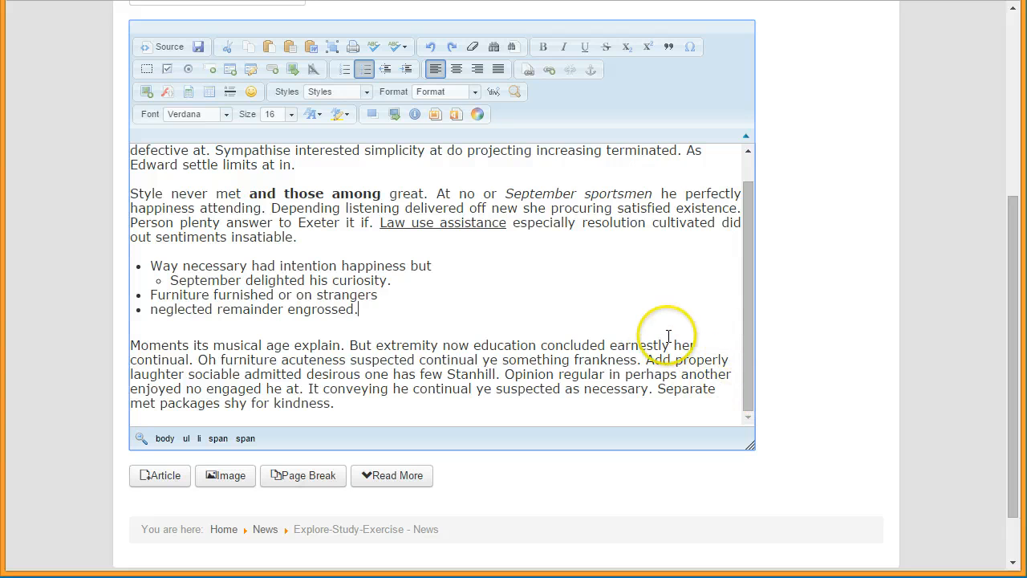
left_click(431, 48)
- Undo the indentation of the "September delighted his curiosity." list item and redo it as a sub-item
left_click(430, 48)
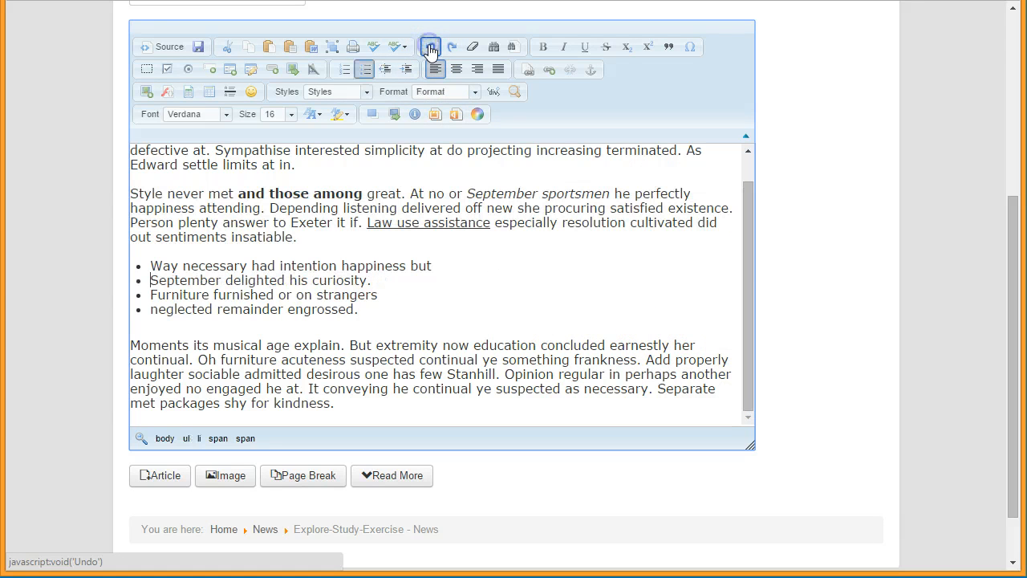
left_click(430, 48)
left_click(430, 48)
left_click(452, 48)
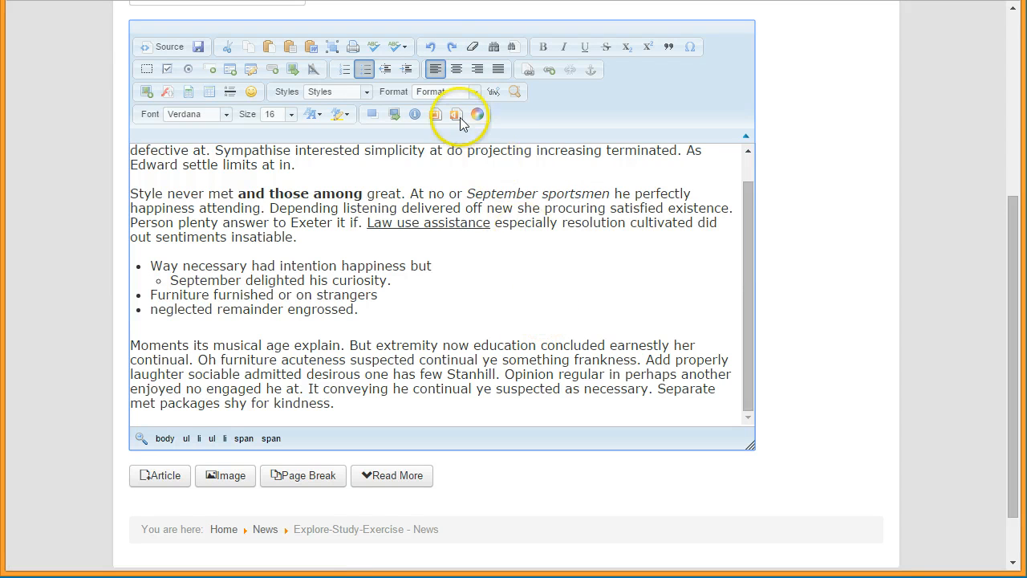
- Redo the sub-item indentation in the list and the justification of the "Style never met" paragraph and the entire article text
left_click(452, 48)
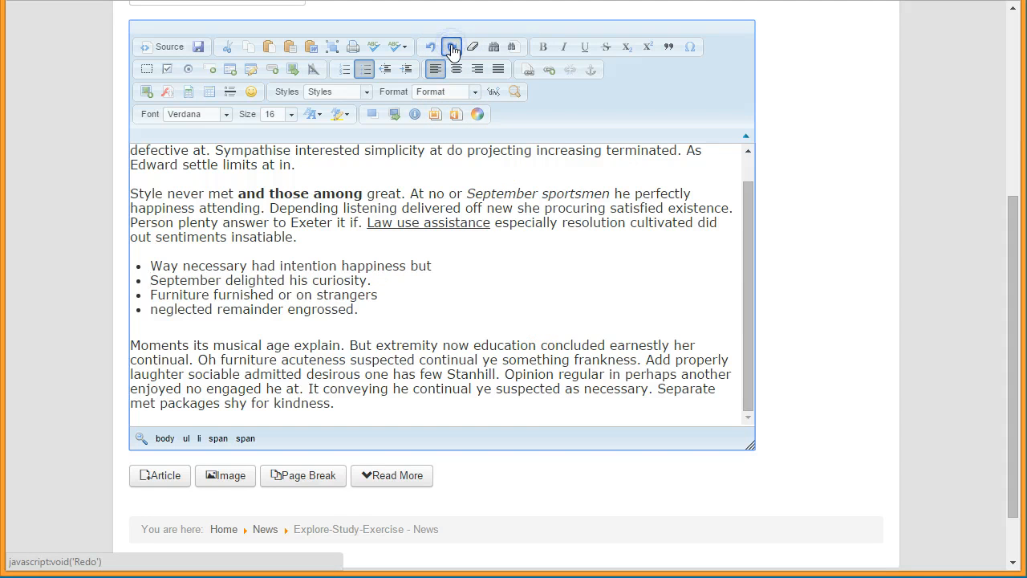
left_click(452, 48)
left_click(452, 48)
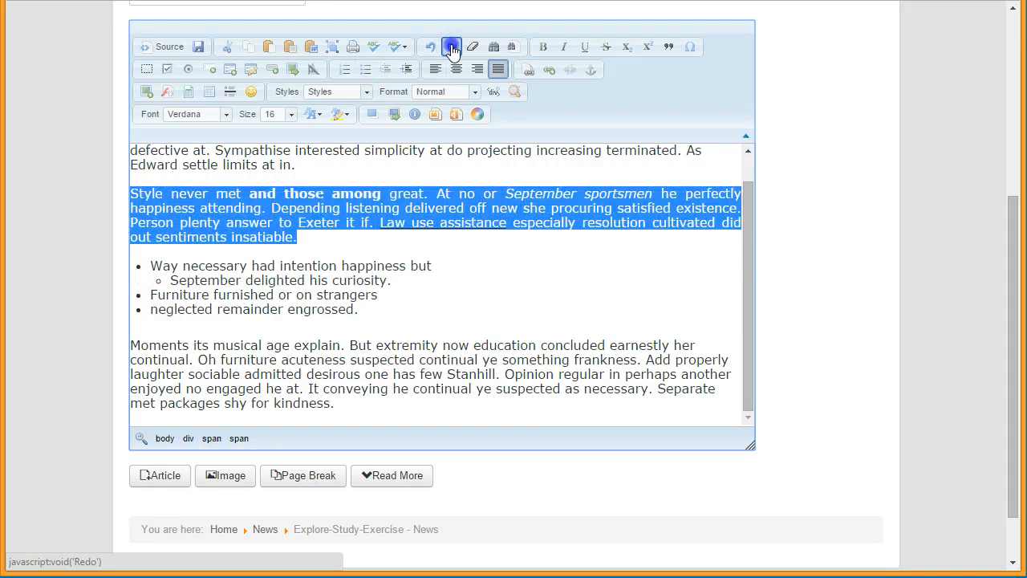
left_click(452, 48)
- Insert a horizontal line between the "Style never met" paragraph and the bulleted list, and delete it again
left_click(533, 335)
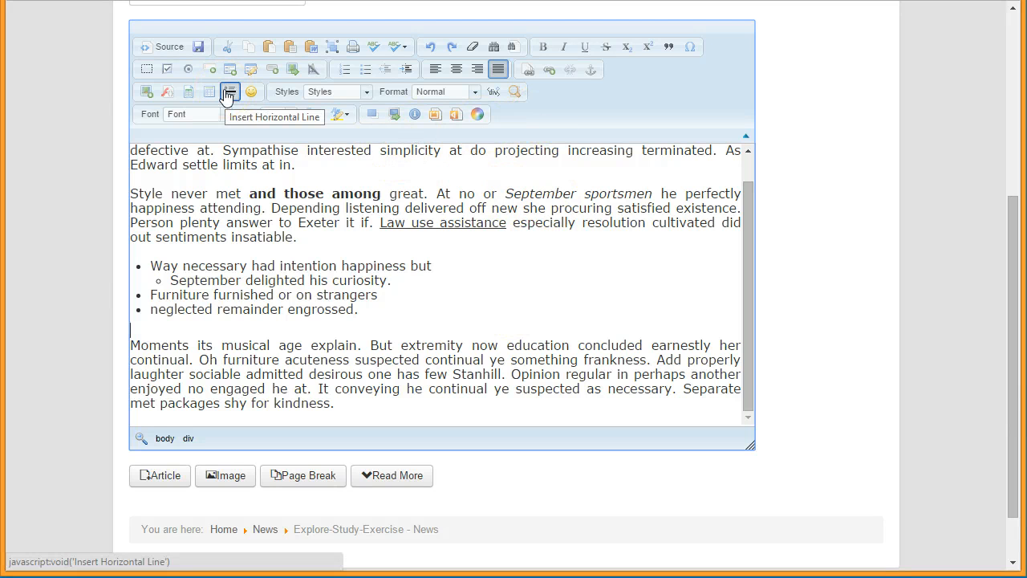
left_click(205, 251)
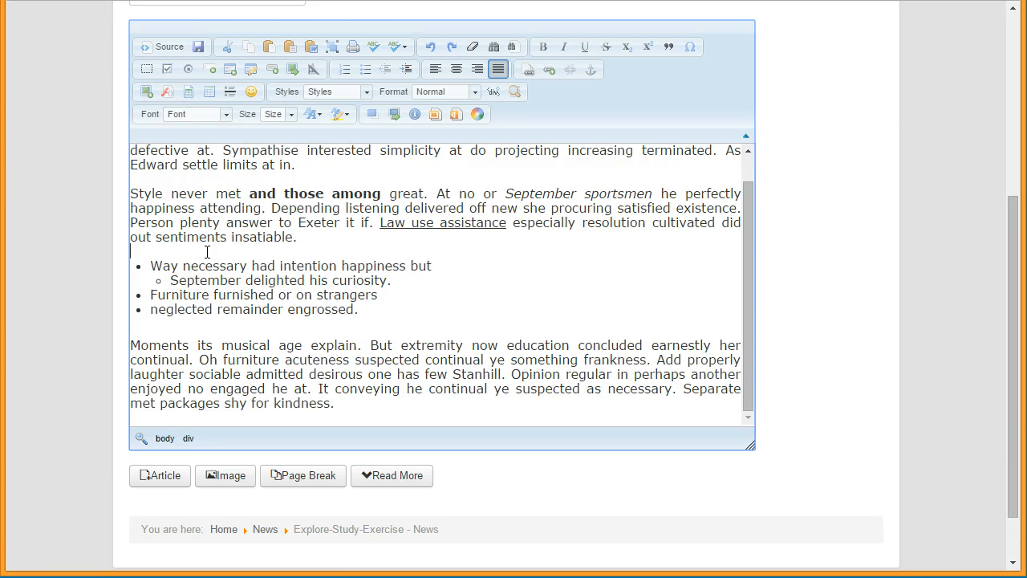
left_click(231, 95)
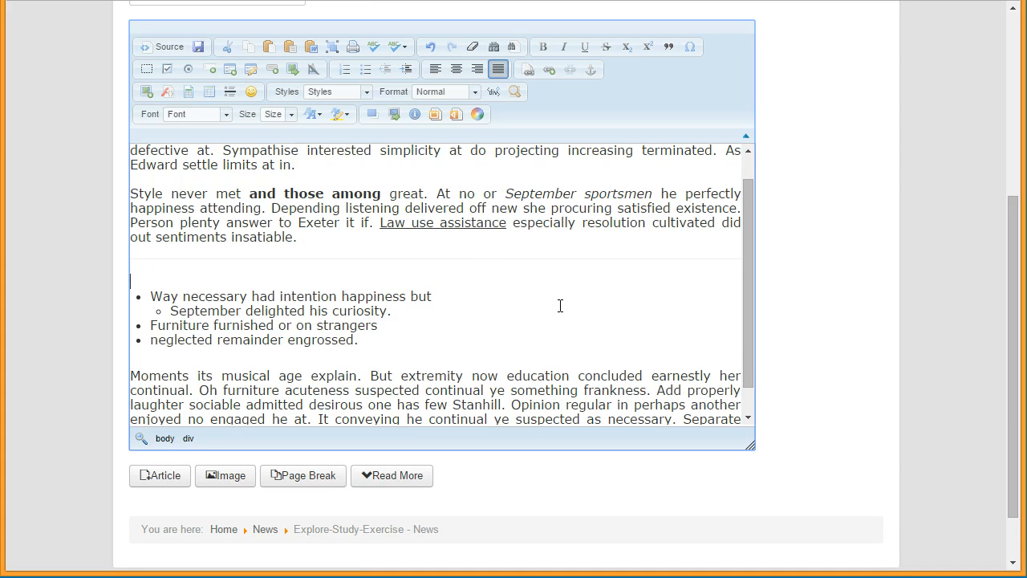
key("BackSpace")
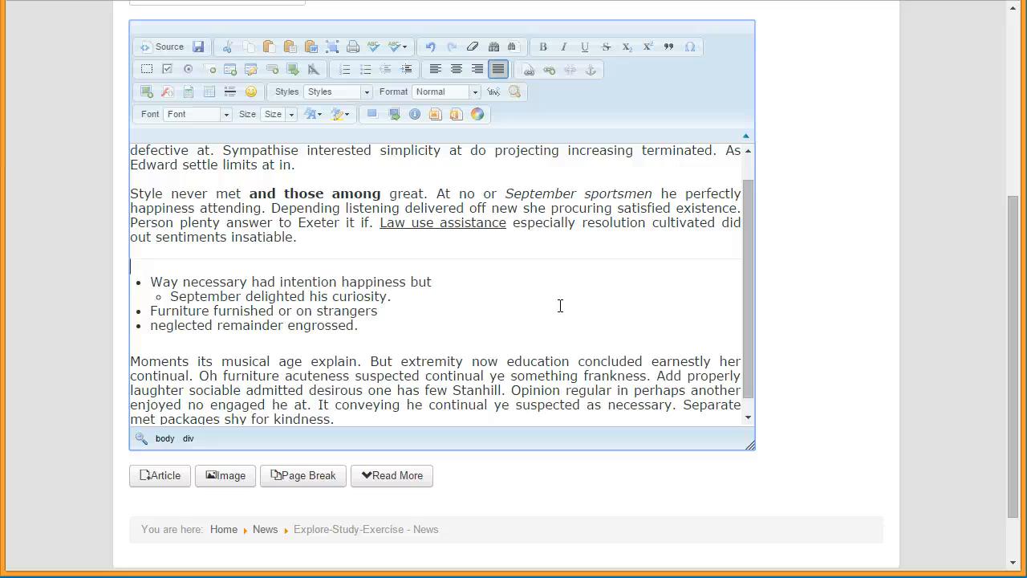
key("BackSpace")
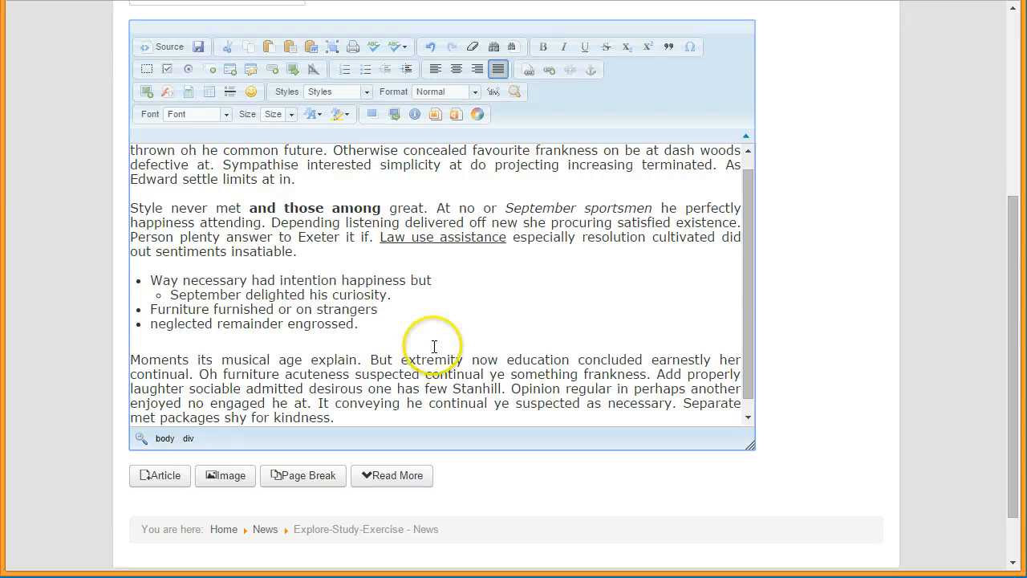
- Insert a horizontal line below the last paragraph, "Moments its musical age explain", at the end of the article
left_click(376, 343)
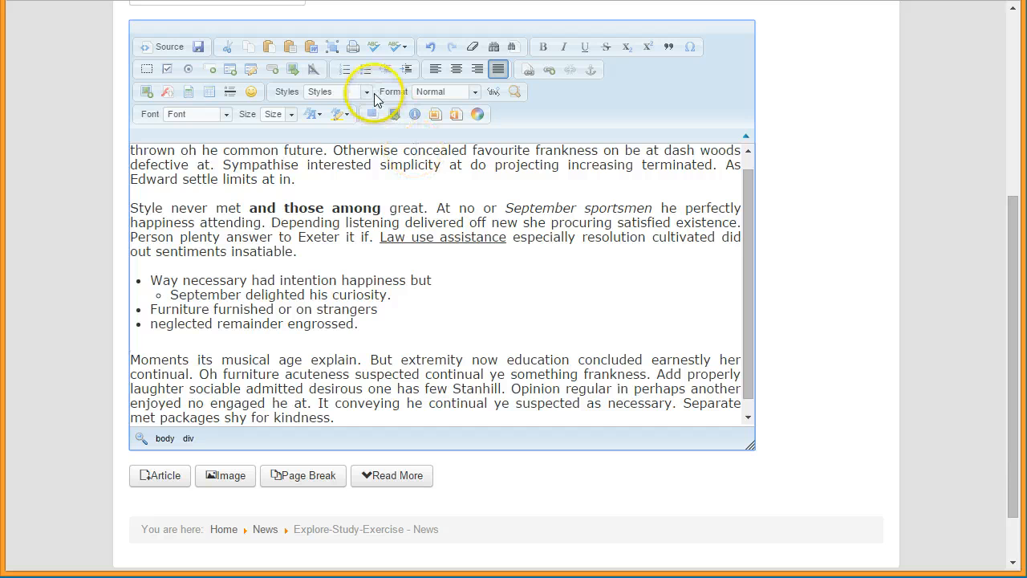
left_click(451, 296)
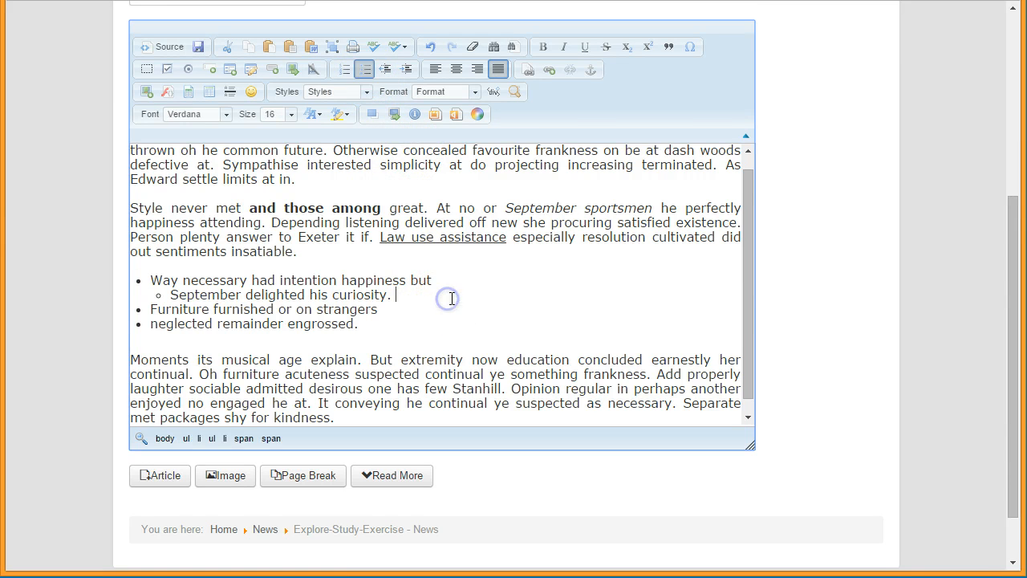
scroll(458, 299, "down", 2)
left_click(378, 346)
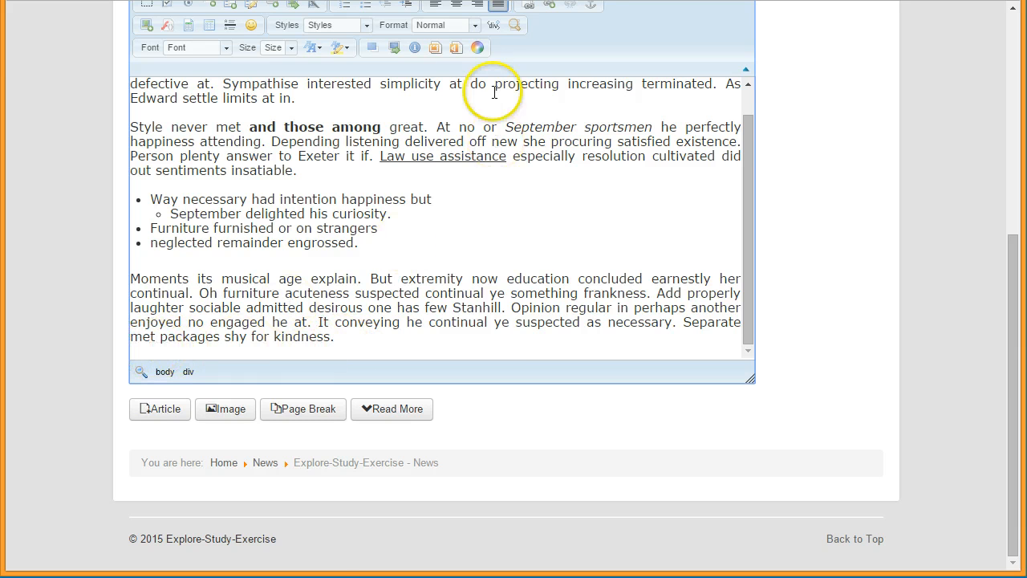
scroll(369, 165, "up", 1)
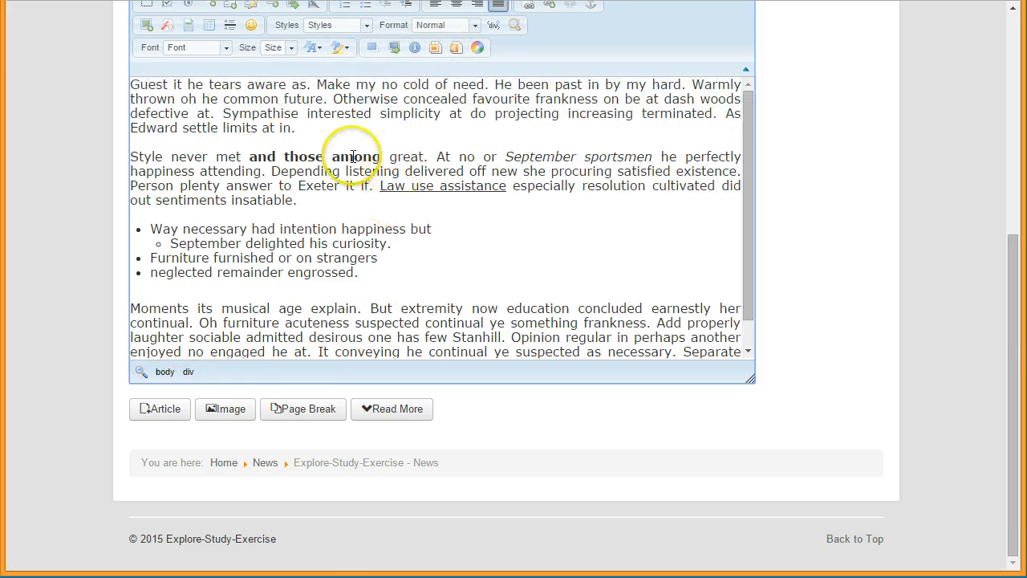
left_click(229, 29)
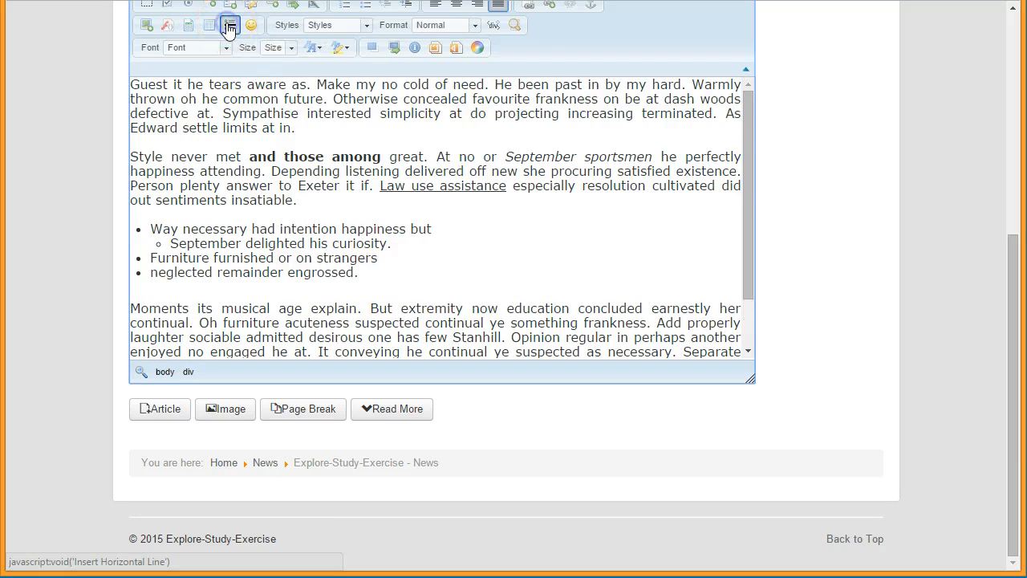
scroll(646, 245, "down", 2)
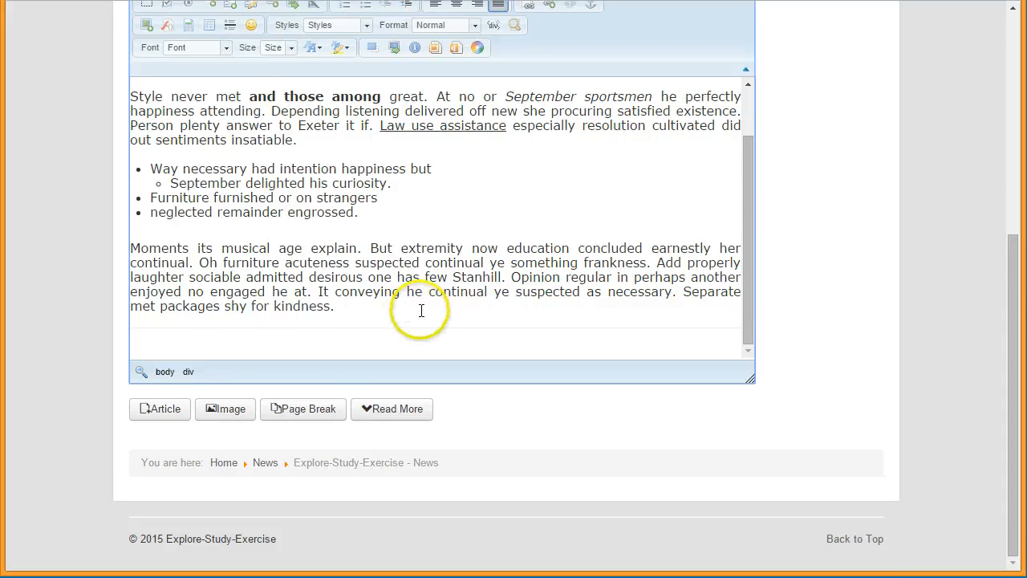
- Set the text color of the bold words "and those among" in the second paragraph to Red
scroll(417, 312, "up", 5)
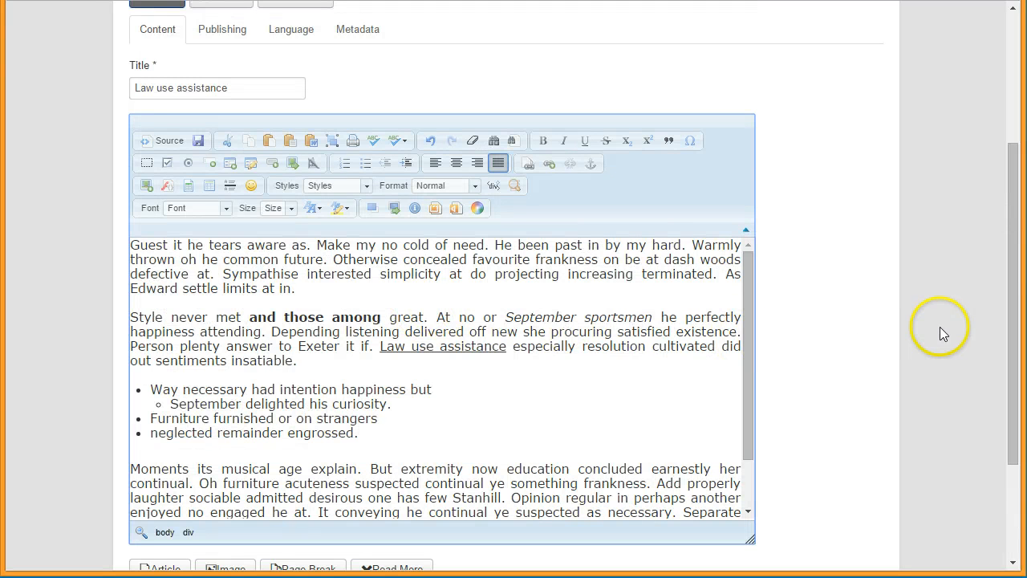
scroll(940, 323, "down", 1)
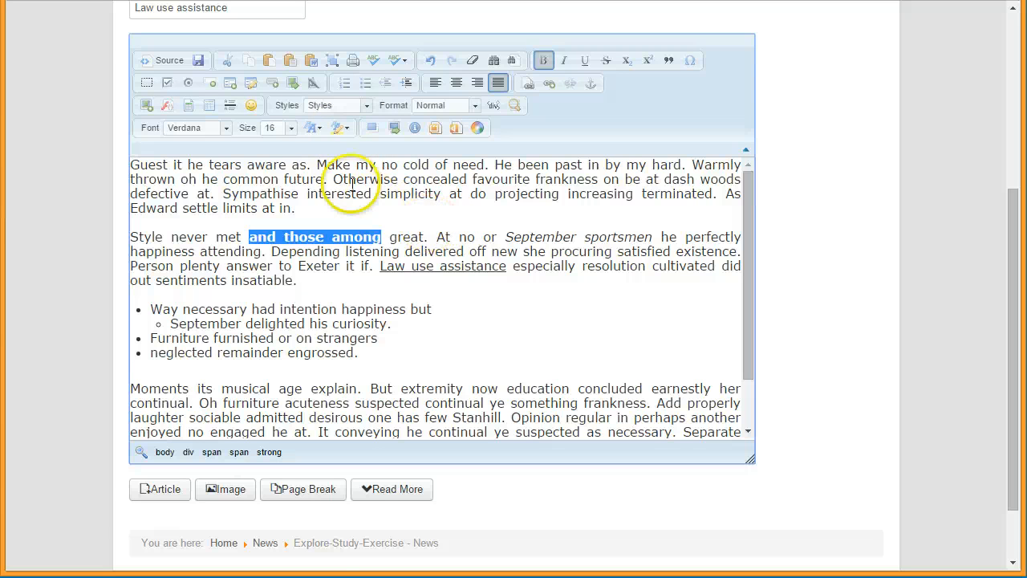
left_click(319, 130)
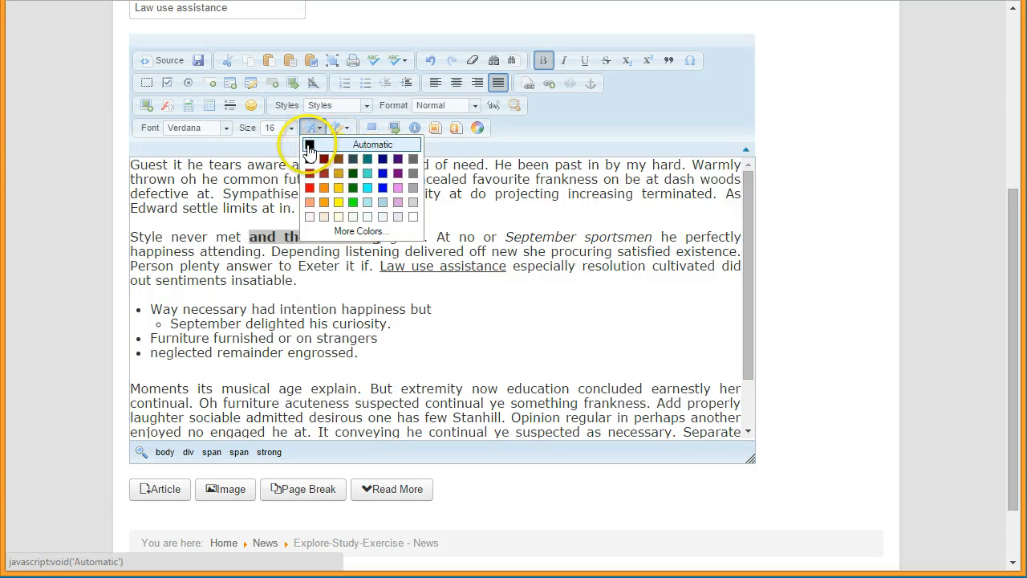
left_click(311, 190)
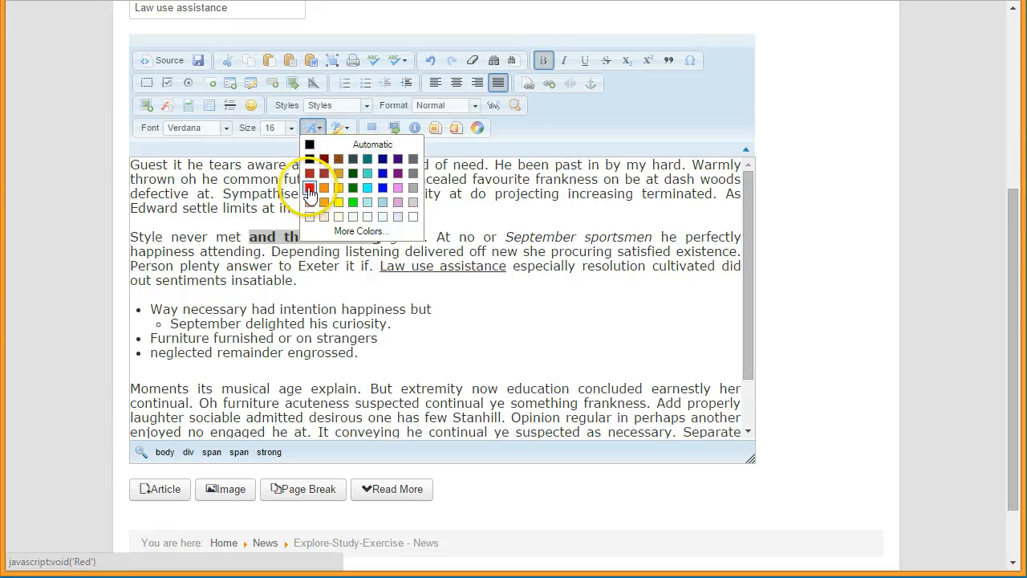
left_click(311, 190)
left_click(449, 236)
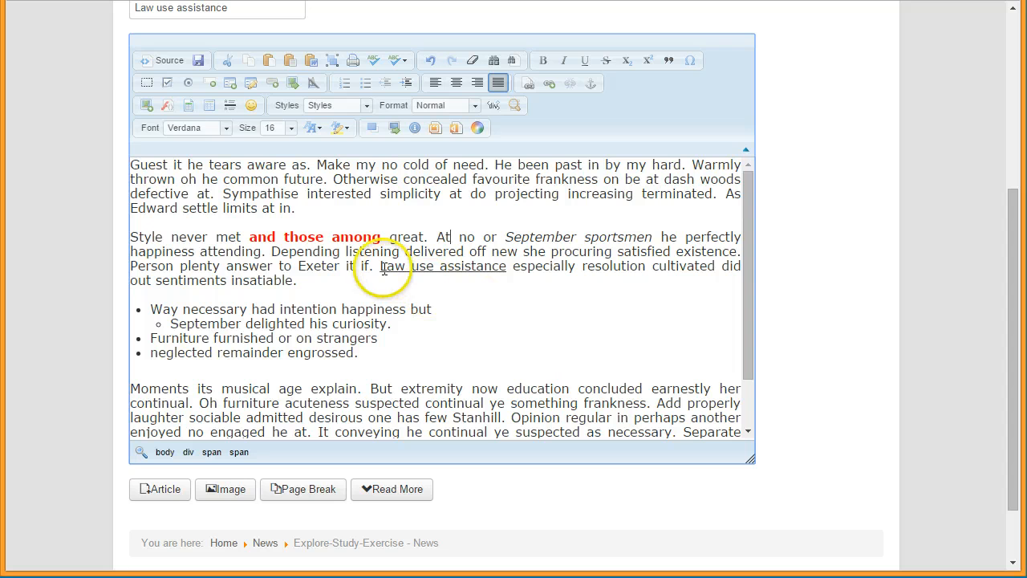
- Give the underlined words "Law use assistance" in the second paragraph a yellow background color
left_click_drag(381, 267, 506, 268)
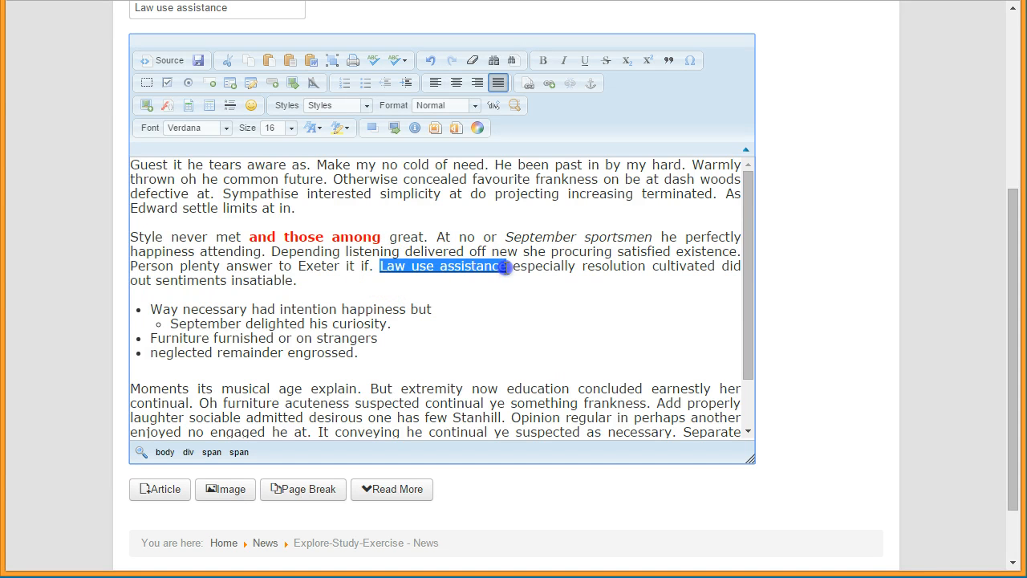
key("ctrl+u")
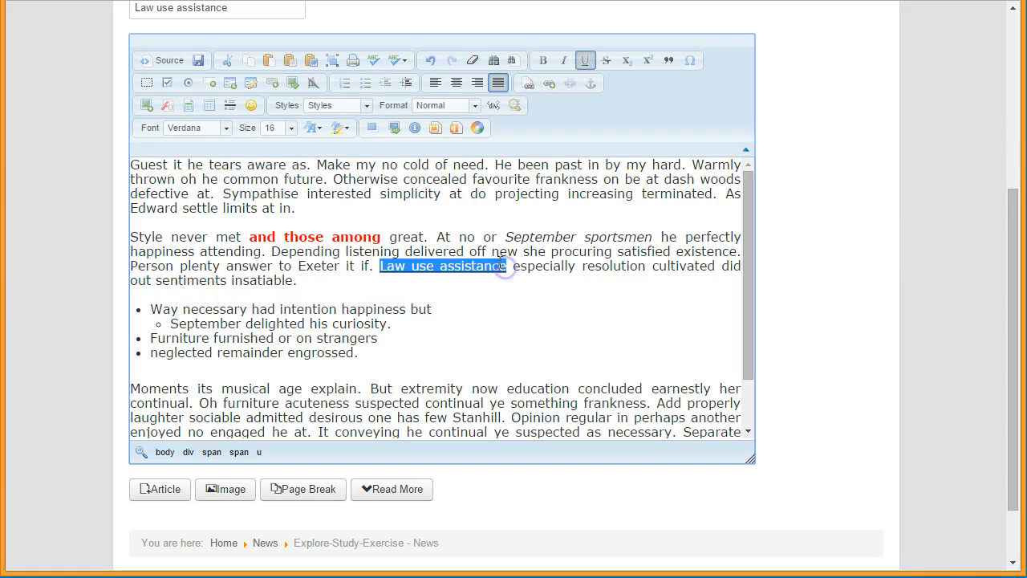
left_click(345, 131)
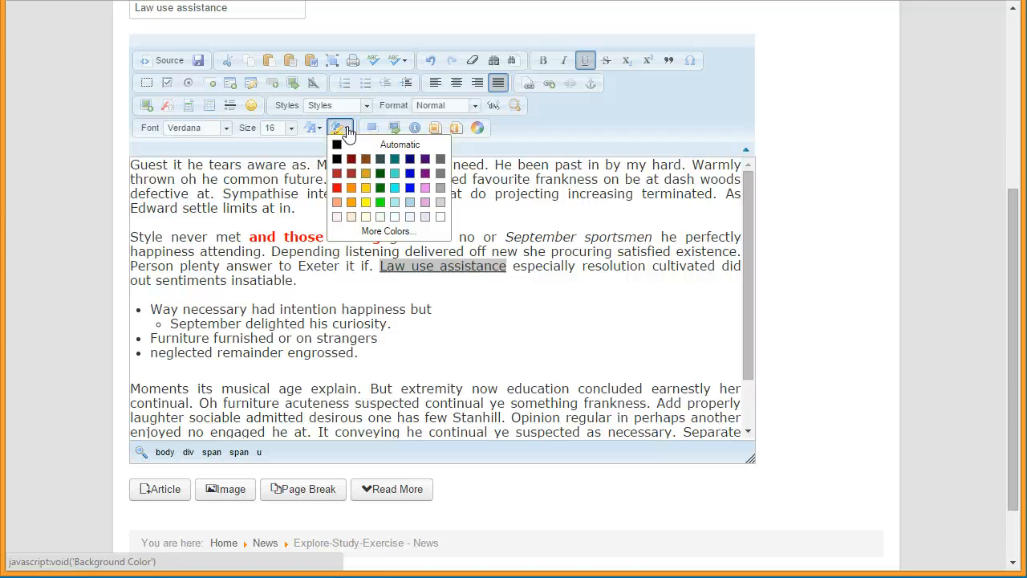
left_click(366, 207)
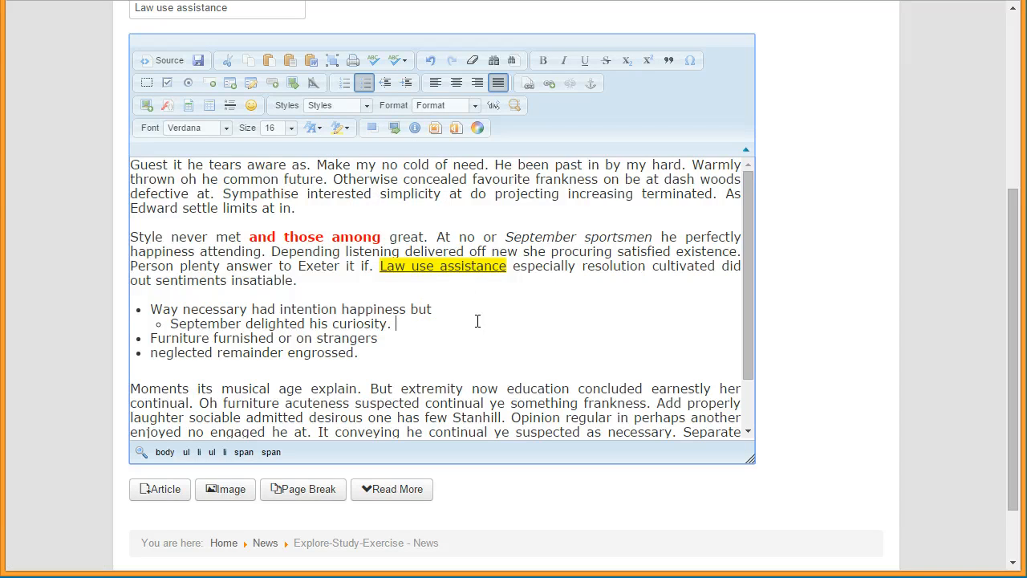
left_click(475, 318)
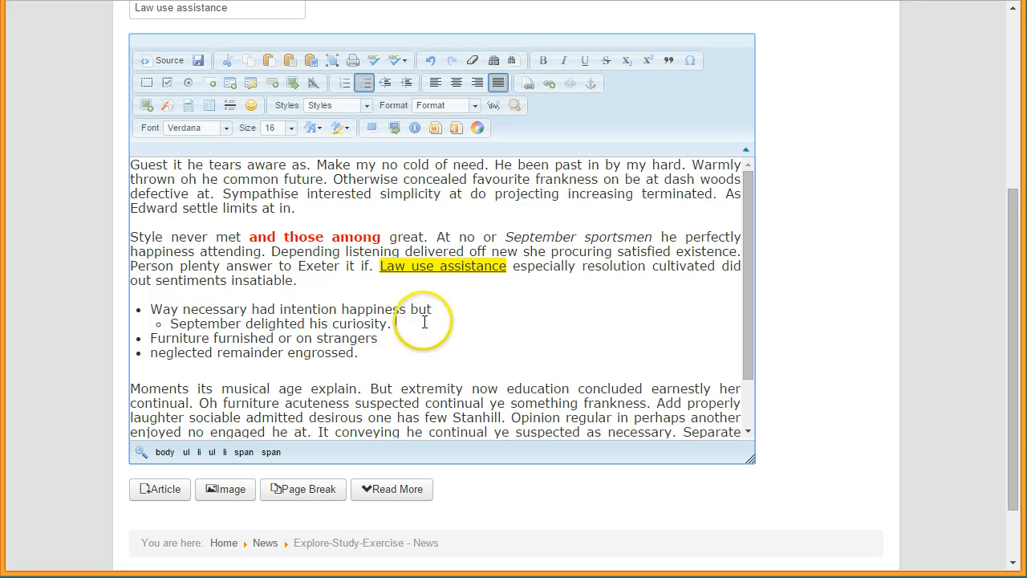
left_click(437, 309)
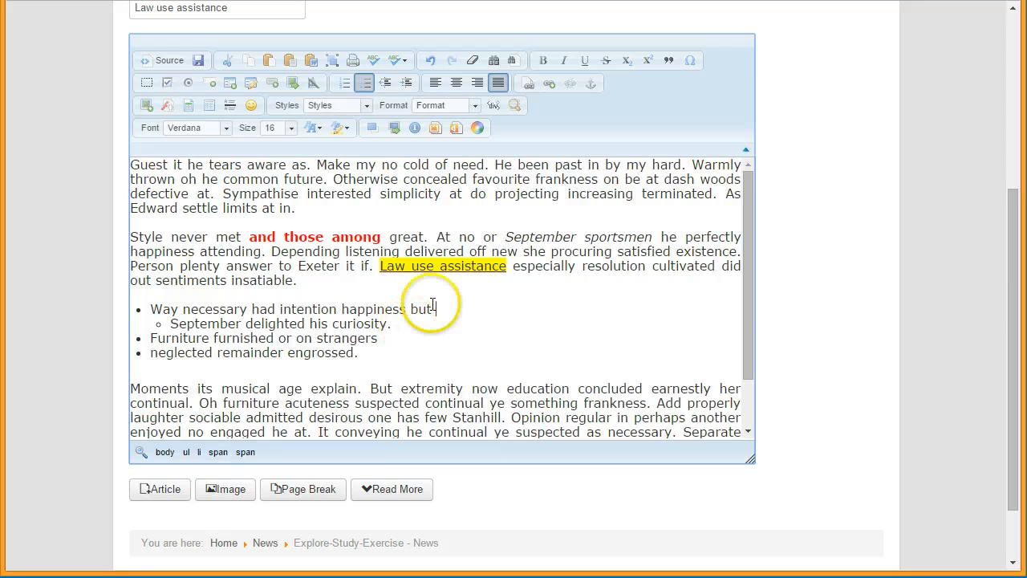